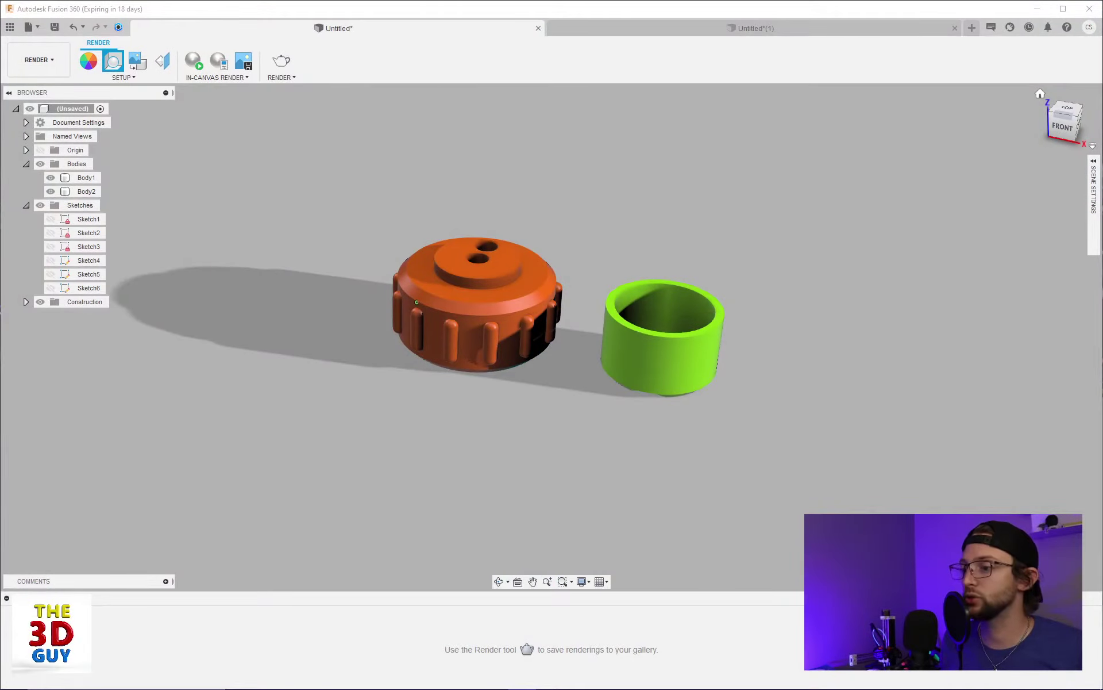
Step: Orbit the view to see the orange cap and green ring from slightly above
mouse_move(842, 435)
middle_mouse_down("shift")
mouse_move(820, 435)
mouse_move(834, 443)
middle_mouse_up("shift")
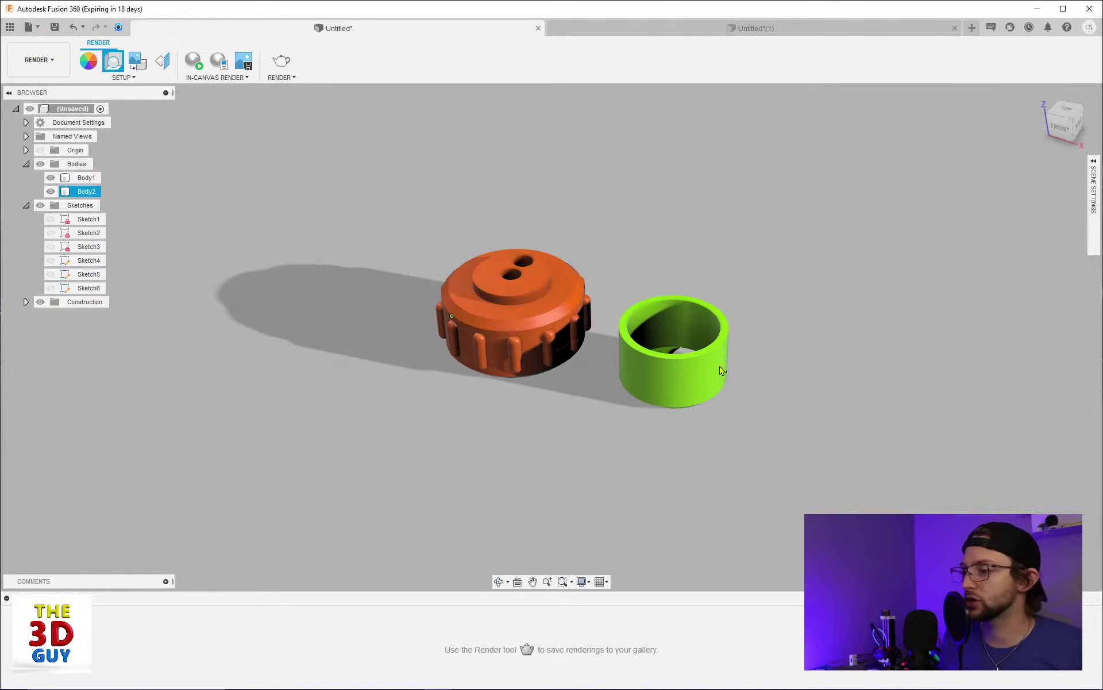
mouse_move(672, 246)
middle_mouse_down("shift")
mouse_move(672, 322)
mouse_move(673, 249)
mouse_move(688, 246)
mouse_move(677, 232)
mouse_move(661, 256)
mouse_move(677, 256)
middle_mouse_up("shift")
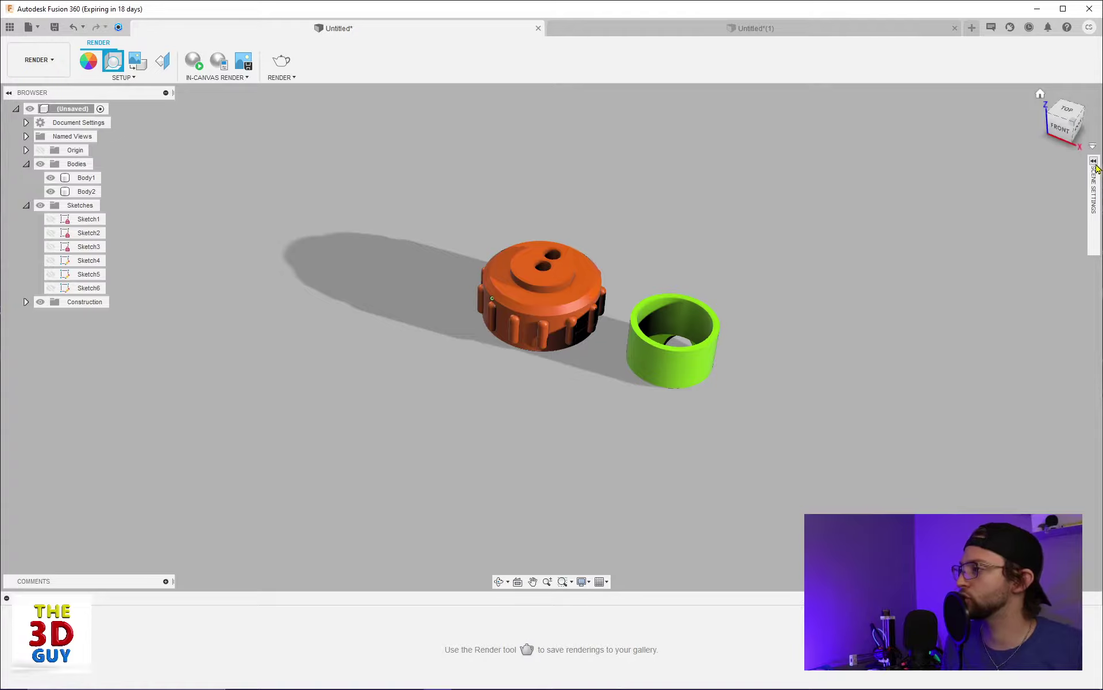
Step: In Scene Settings, raise environment brightness near maximum, then reset it to 1000 lx
left_click(114, 58)
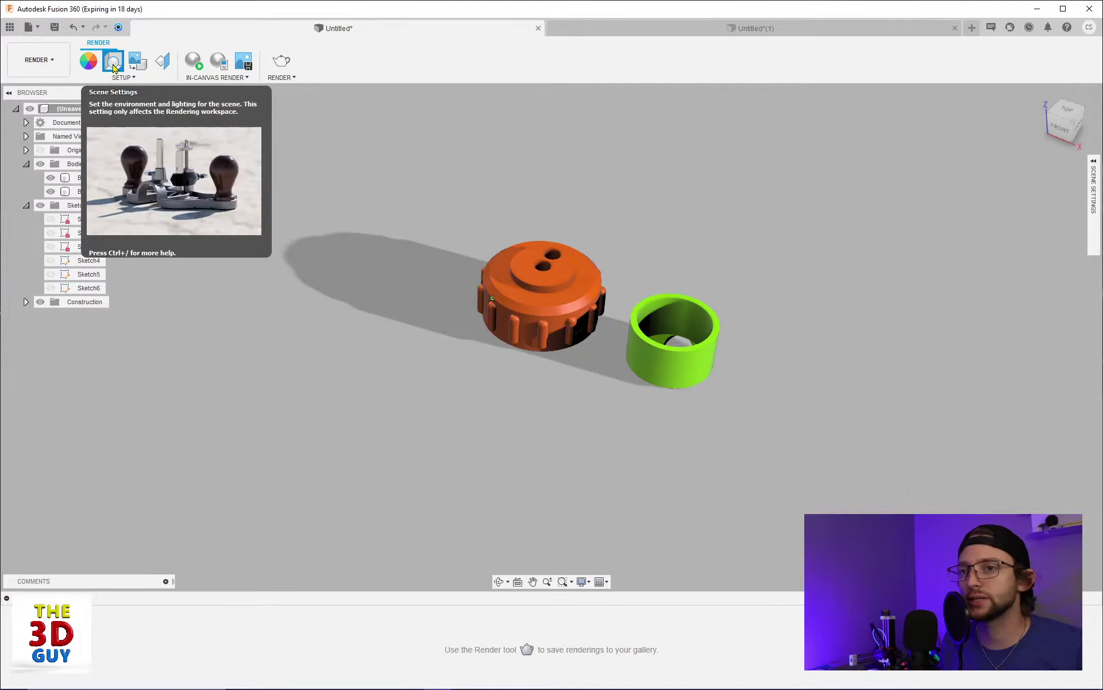
mouse_move(1095, 165)
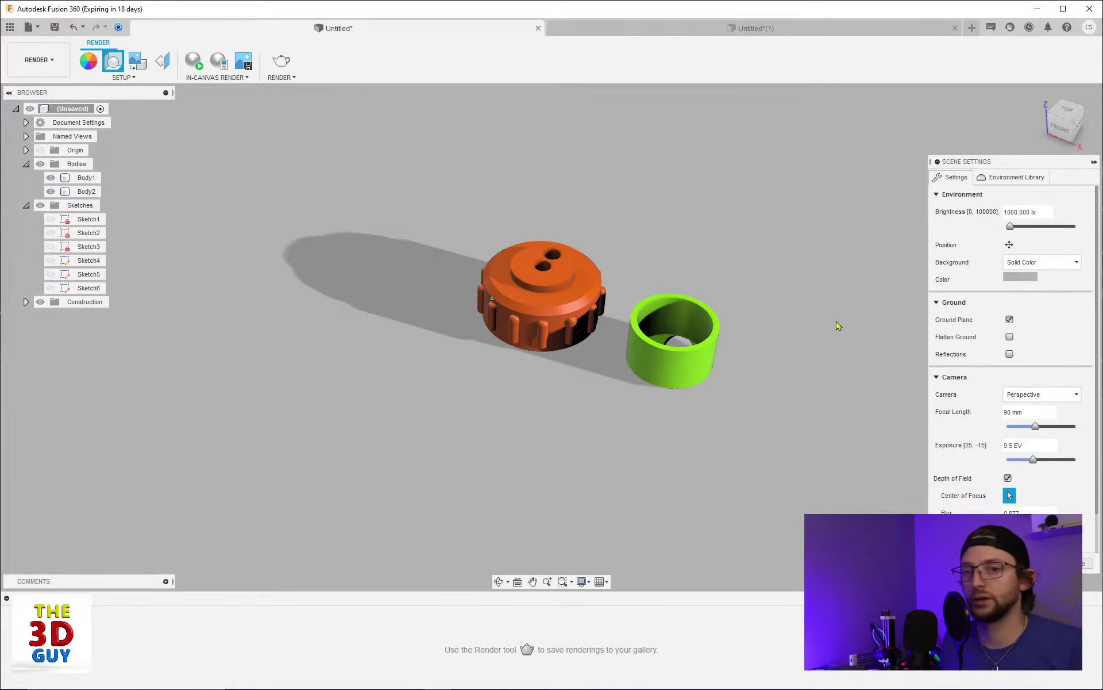
mouse_move(1013, 229)
left_mouse_down()
mouse_move(1077, 230)
mouse_move(1017, 229)
left_mouse_up()
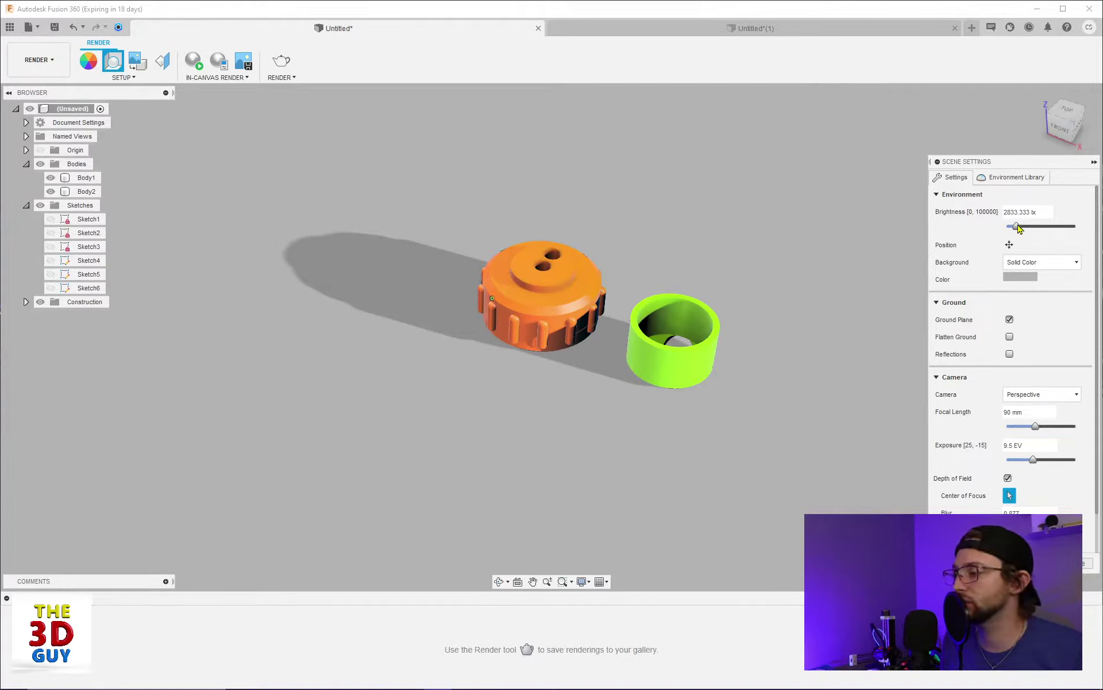
scroll(976, 374, "down", 1)
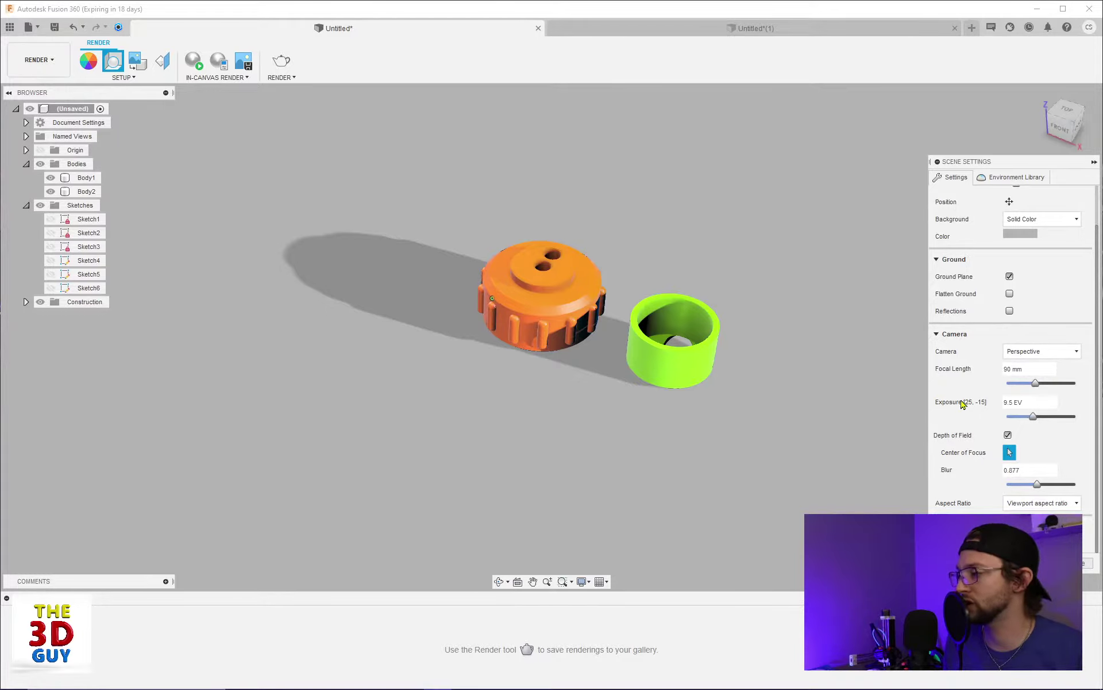
scroll(962, 405, "up", 1)
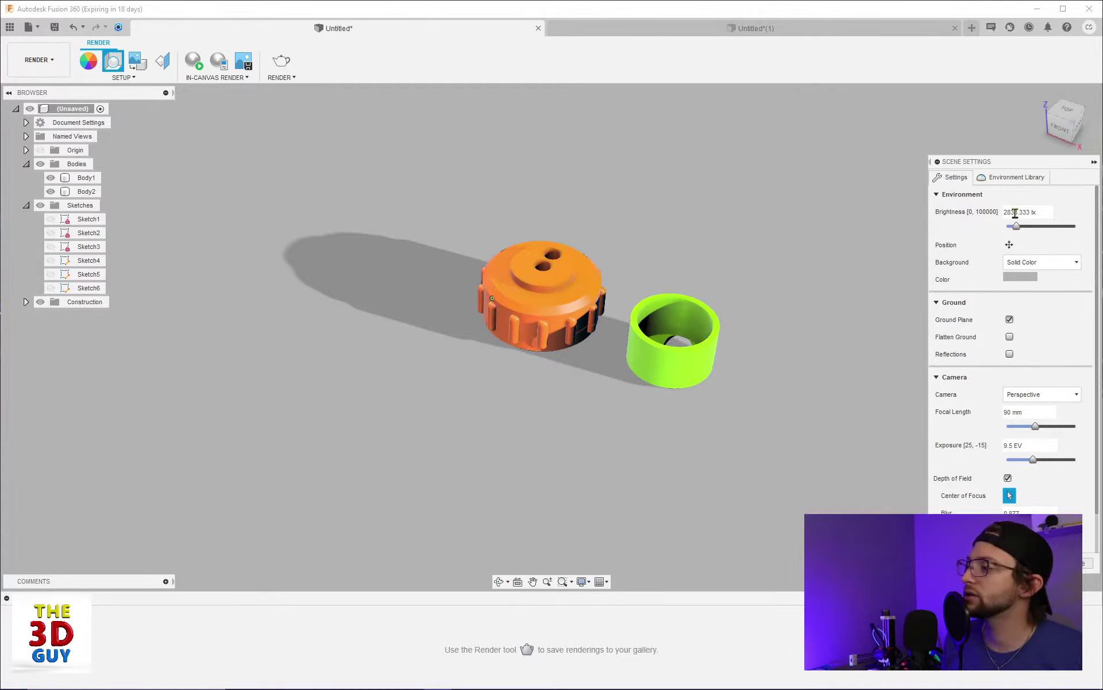
type("1")
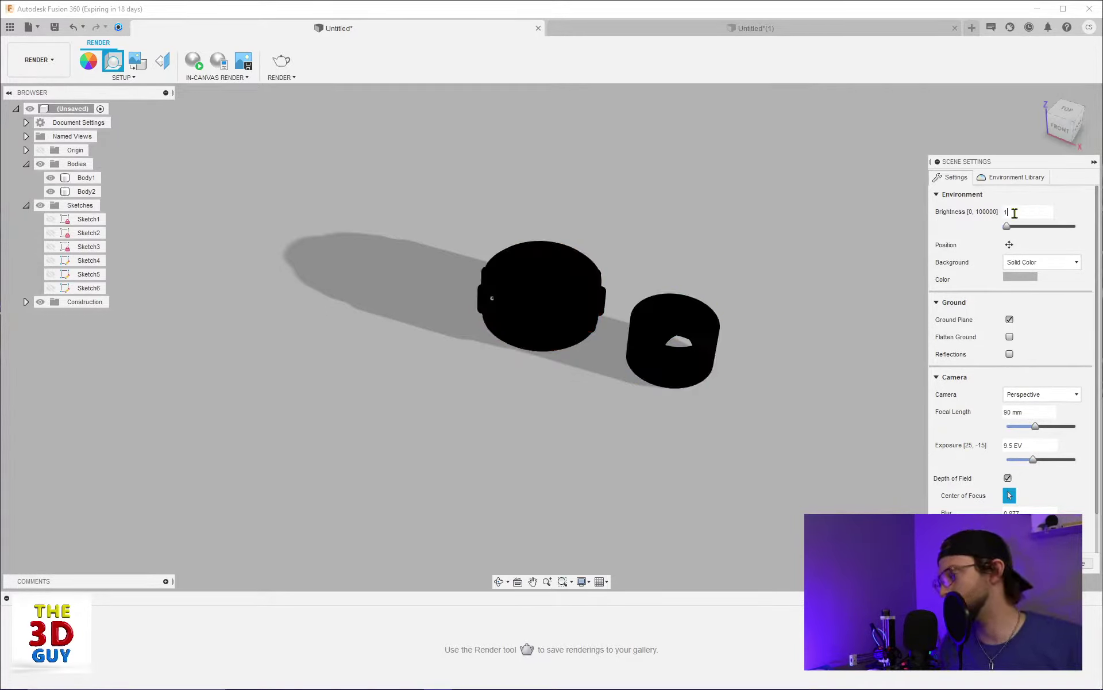
type("000")
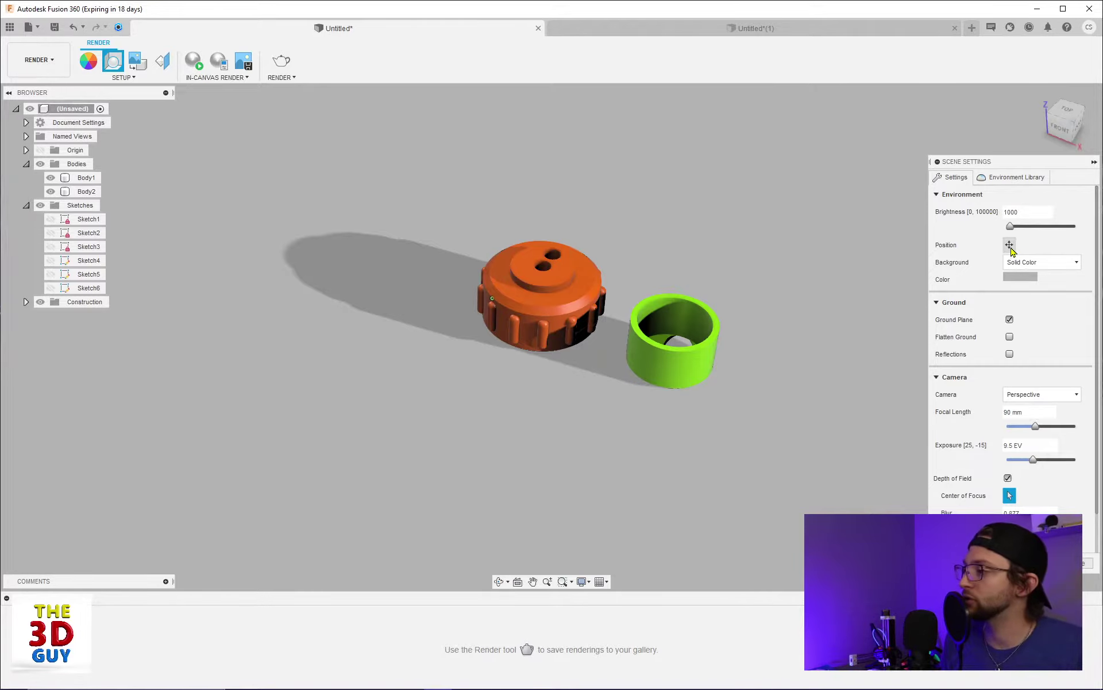
Step: Rotate the environment to -82.7° and shift the ground offset from 0.10 in to -0.20 in
left_click(1010, 245)
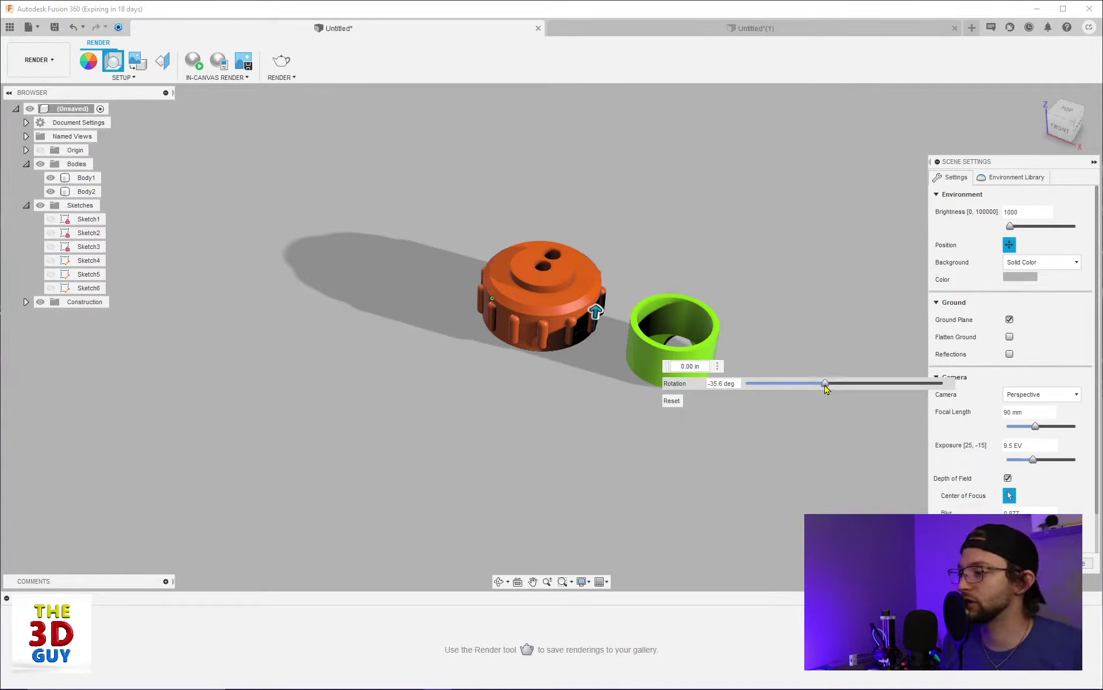
left_click_drag(825, 389, 799, 393)
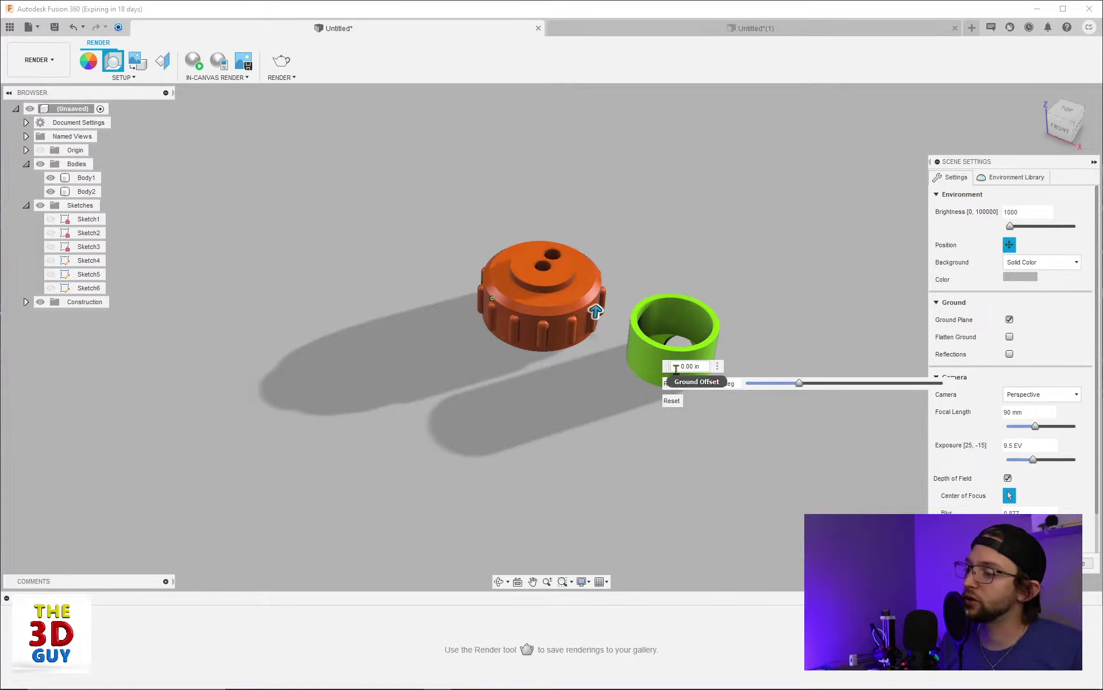
mouse_move(594, 312)
left_mouse_down()
mouse_move(594, 322)
mouse_move(599, 298)
left_mouse_up()
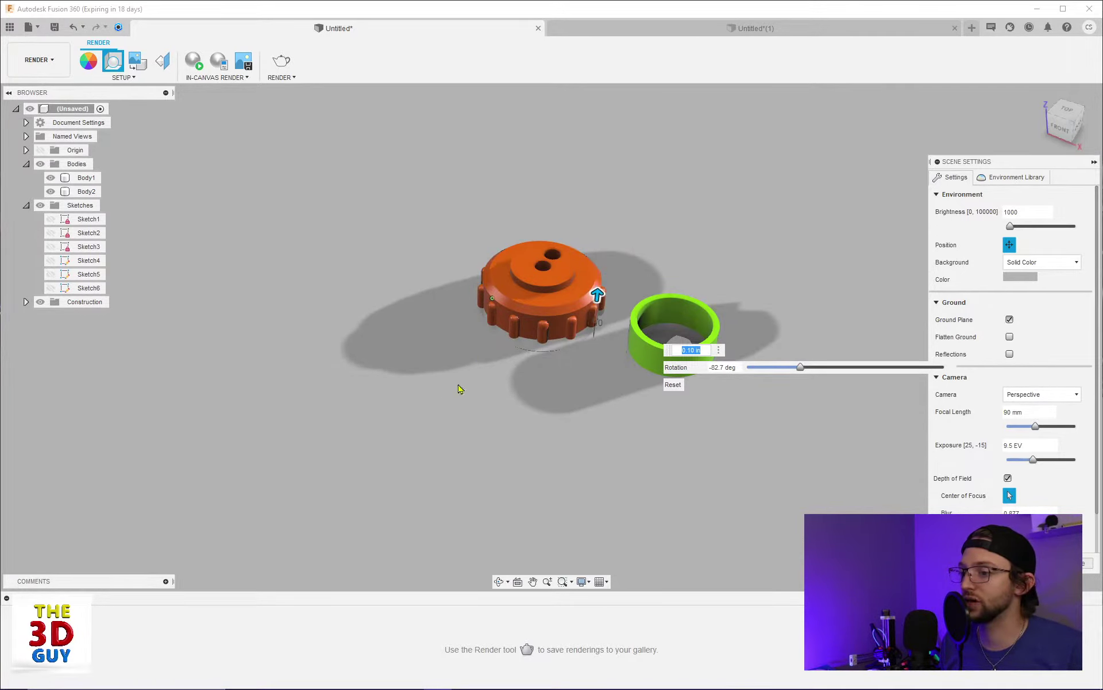
mouse_move(598, 292)
left_mouse_down()
mouse_move(594, 344)
mouse_move(582, 291)
mouse_move(585, 305)
left_mouse_up()
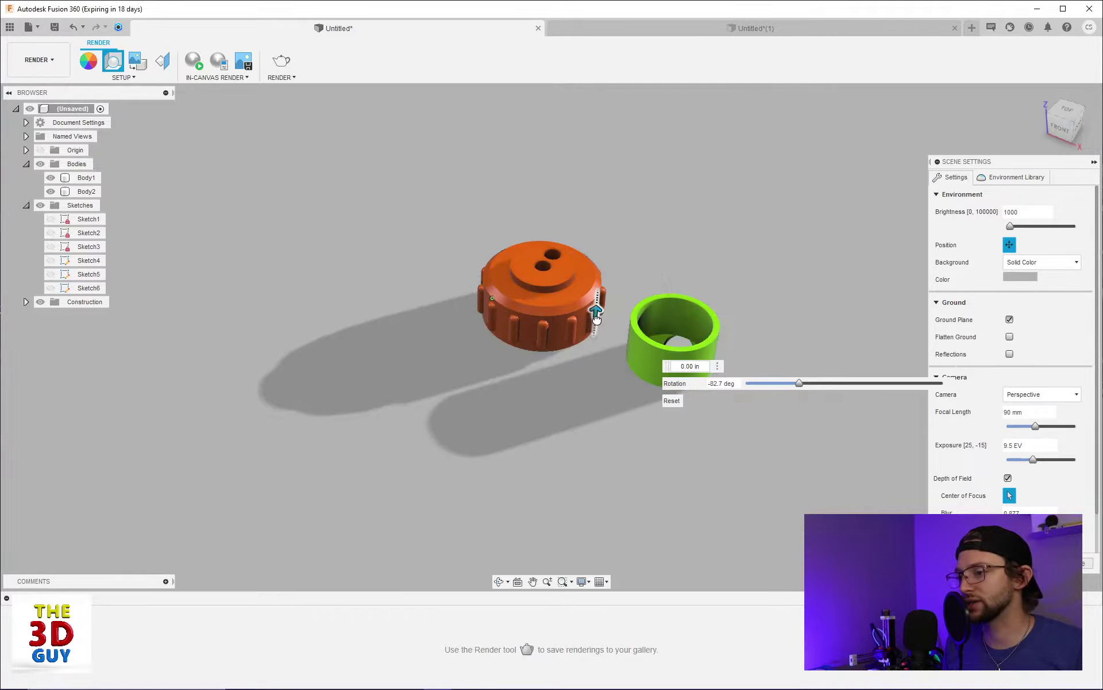
left_click(1009, 245)
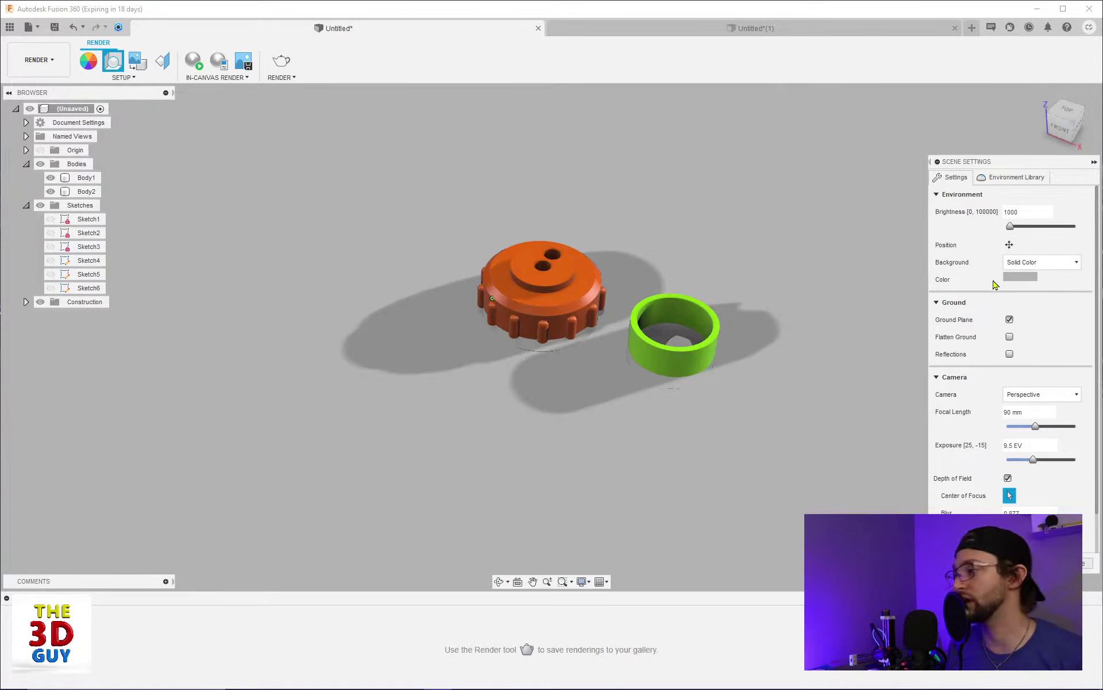
Step: Try orange, then grey, then lighter grey as the solid background colour
left_click(1030, 282)
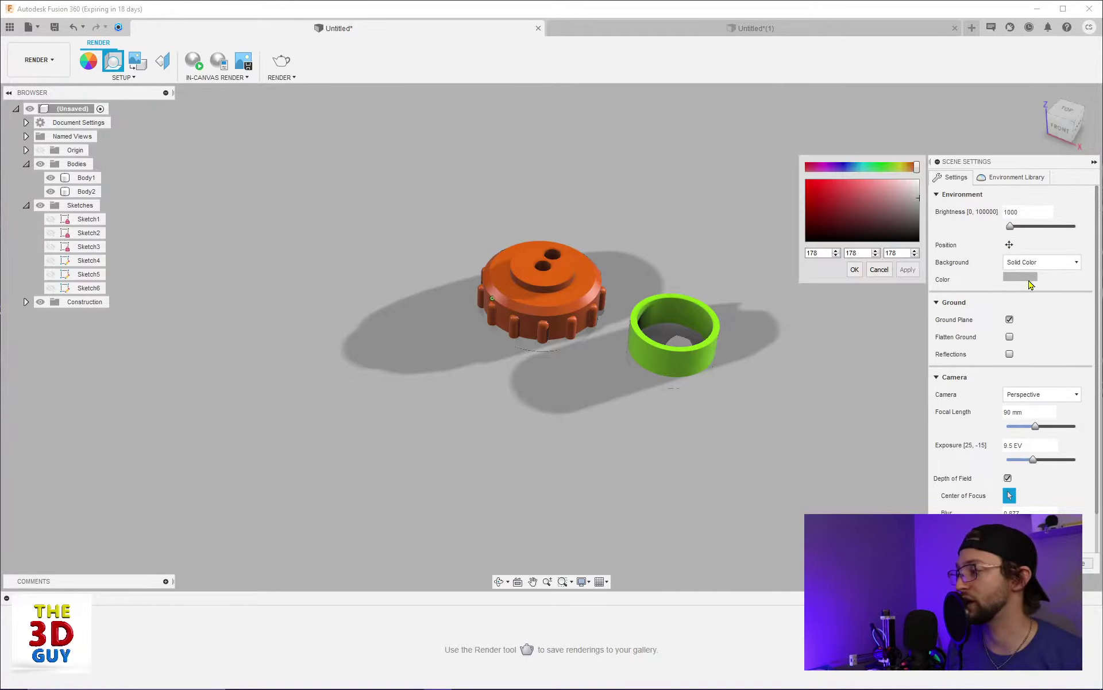
left_click(912, 167)
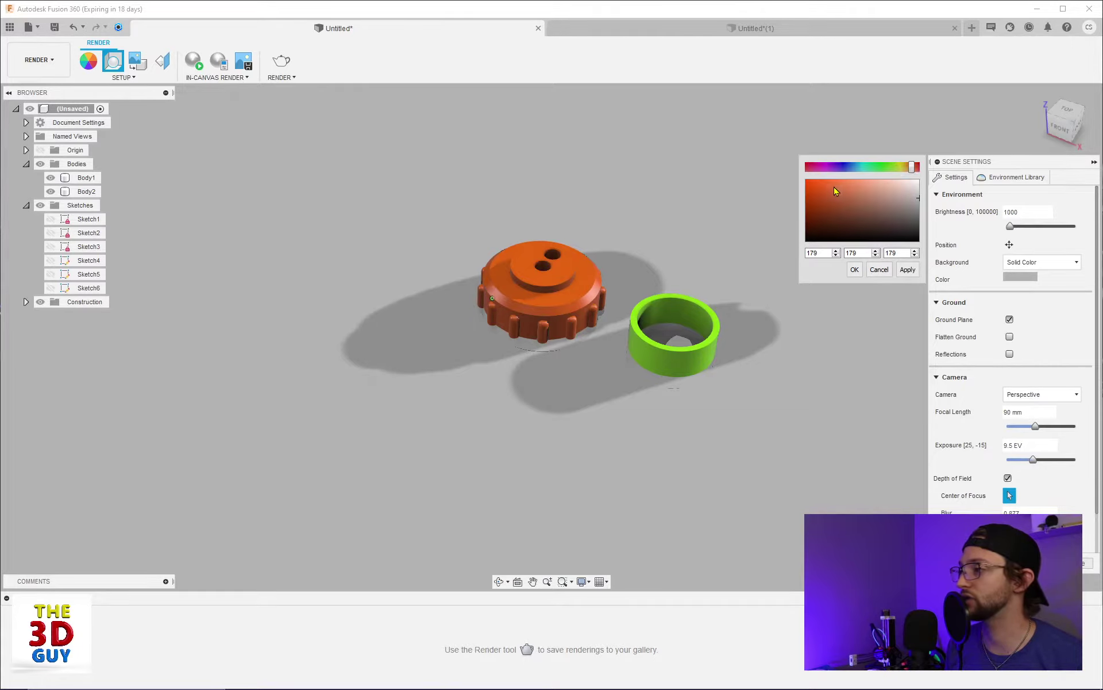
left_click(907, 271)
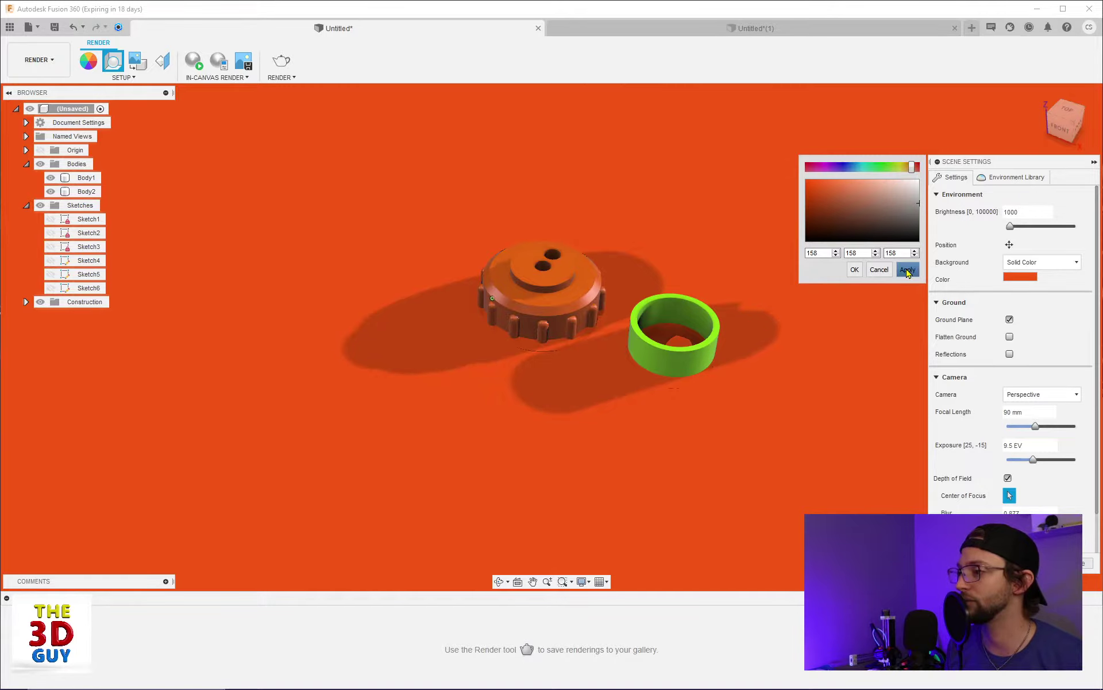
left_click(907, 270)
left_click(918, 193)
left_click(918, 269)
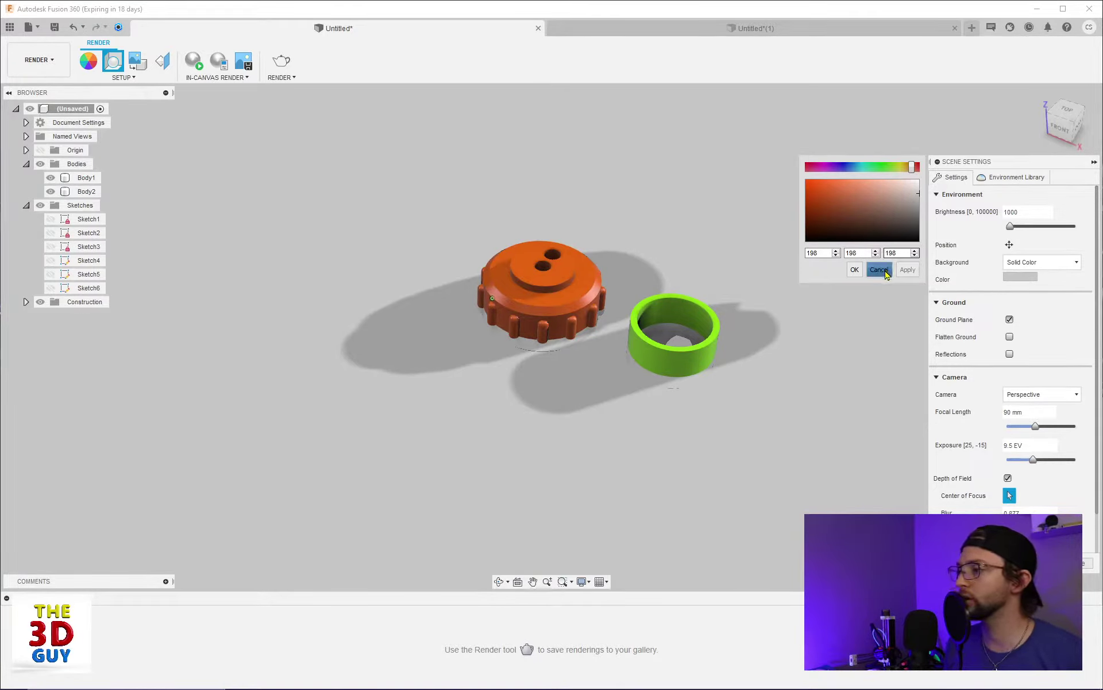
left_click(855, 270)
Step: Set the background type to Environment and reframe the view around the models
left_click(1047, 264)
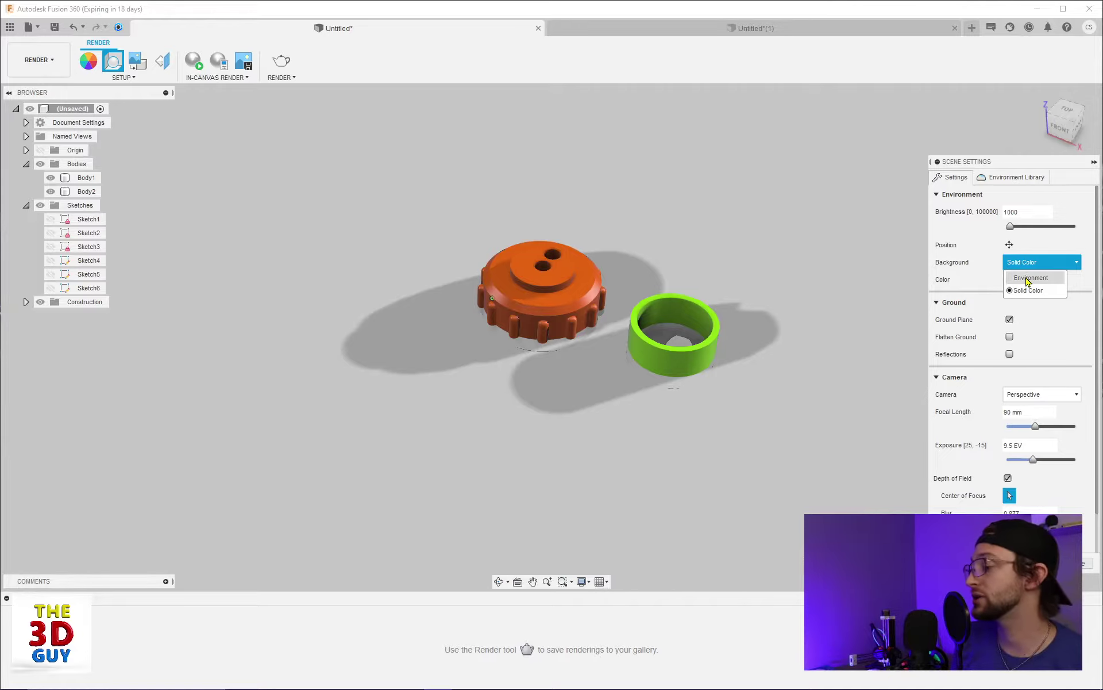
left_click(1028, 278)
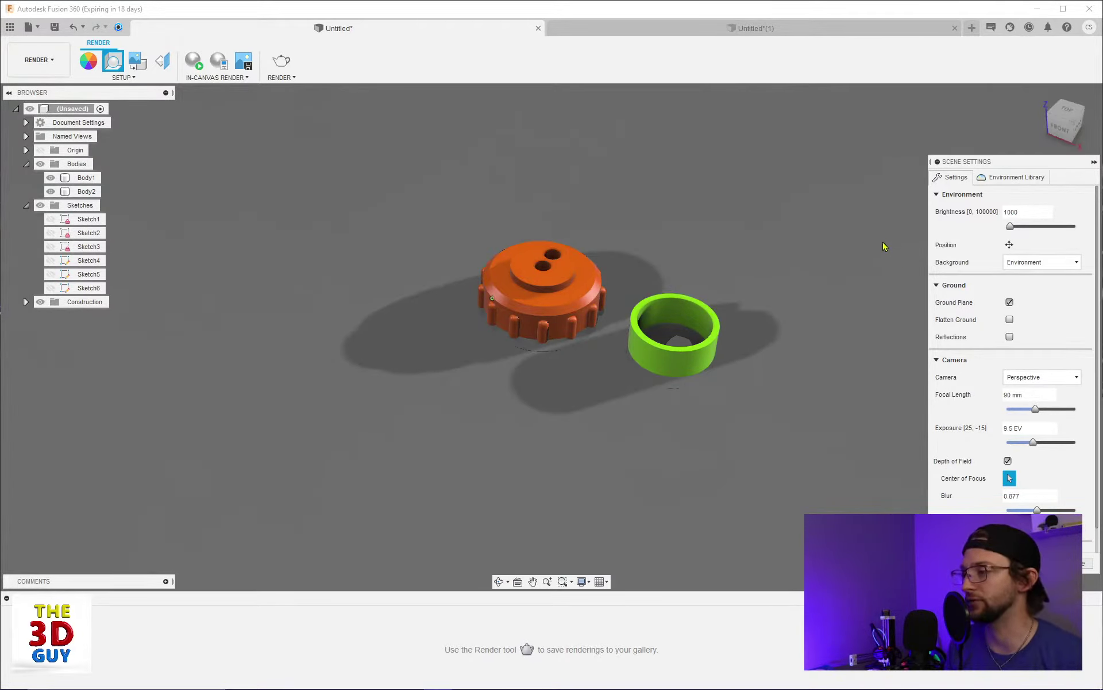
middle_click_drag(796, 339, 769, 343, "shift")
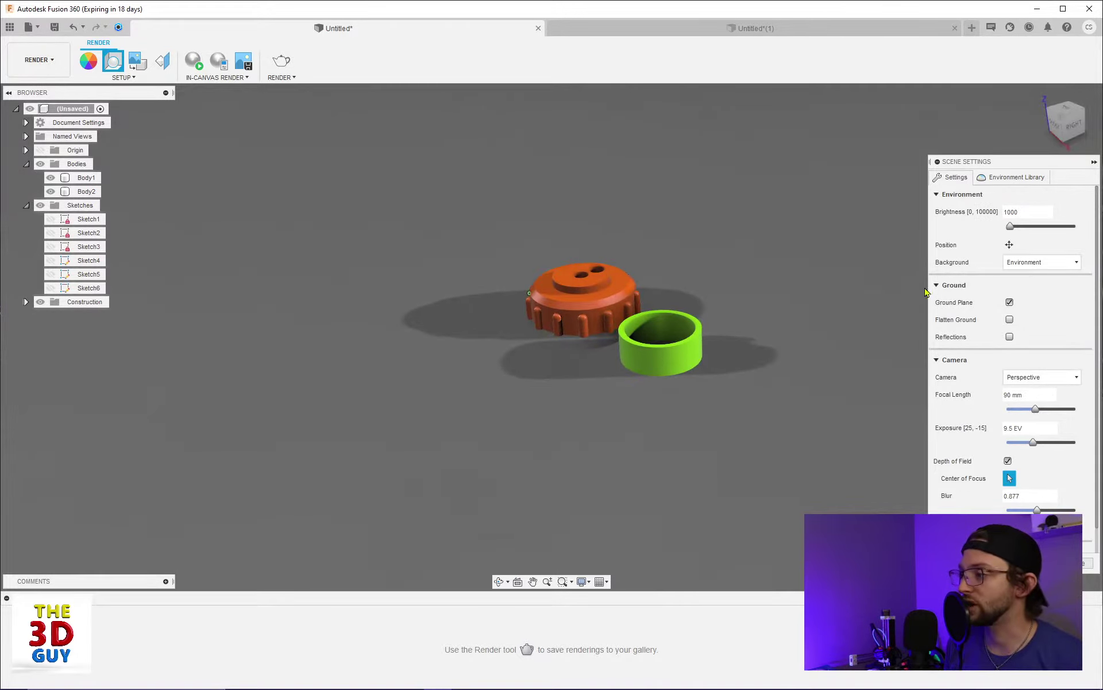
scroll(518, 339, "down", 3)
middle_click_drag(680, 316, 700, 318, "shift")
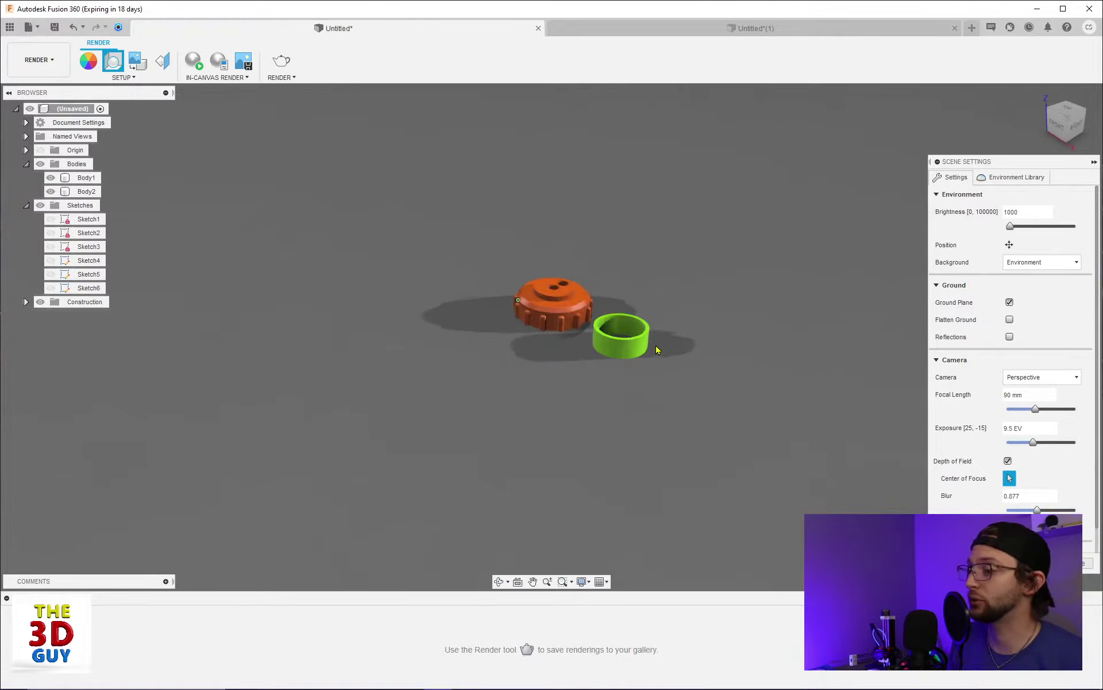
scroll(658, 346, "up", 3)
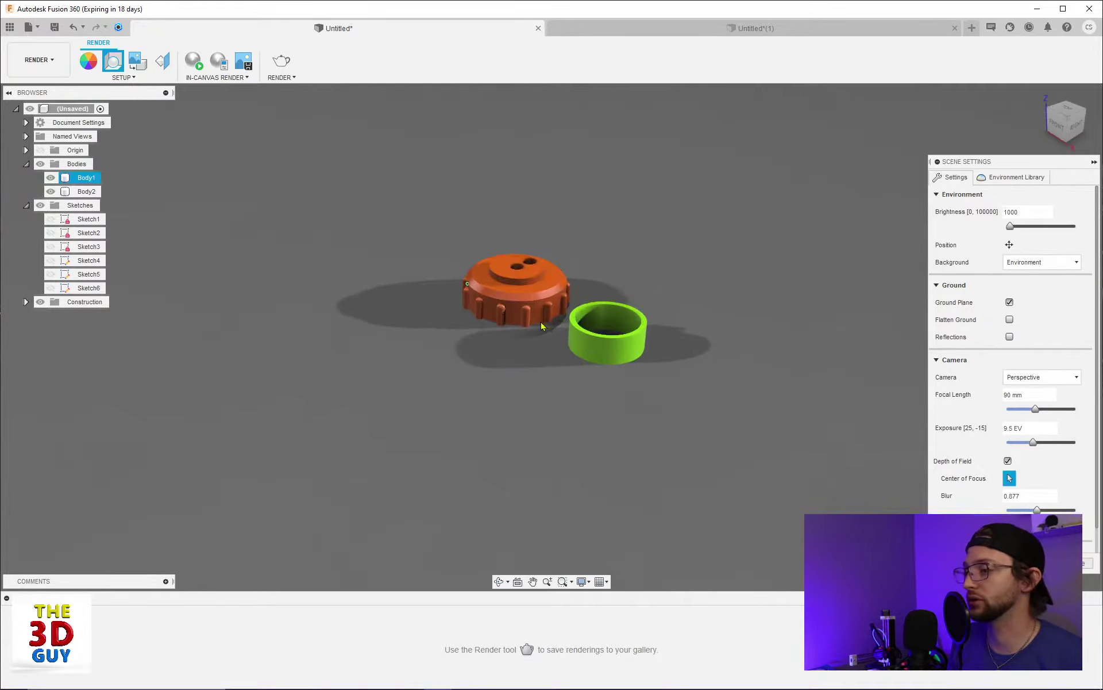
Step: Turn off the ground plane, focus on the green ring, and rotate the environment to -64.9°
left_click(1009, 303)
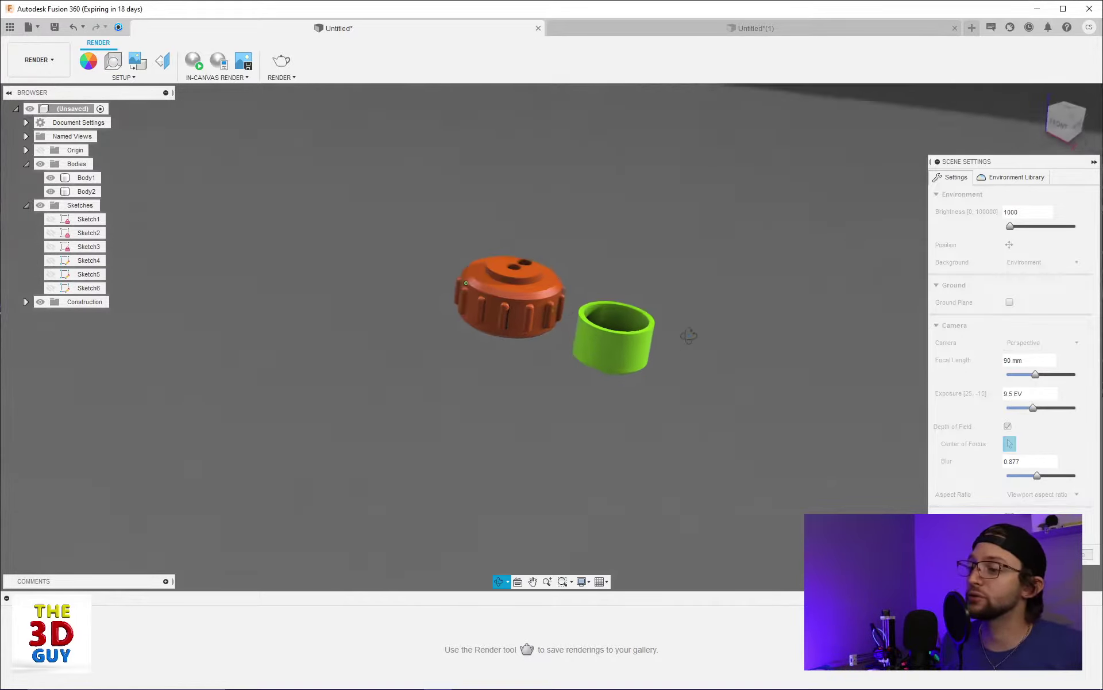
left_click(678, 344)
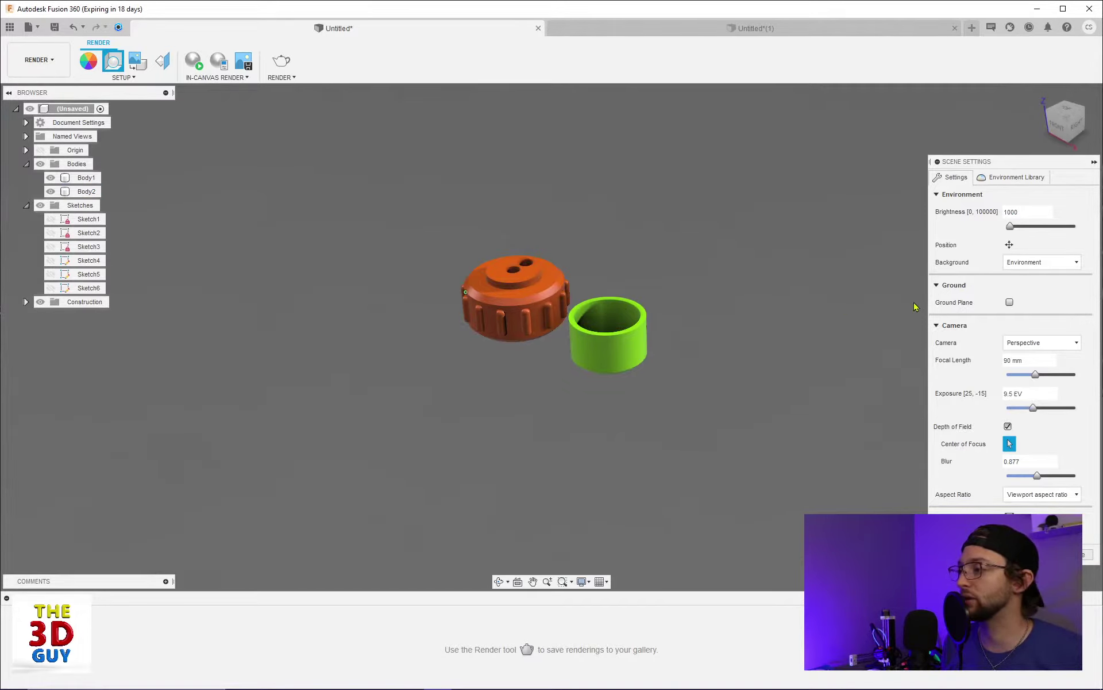
left_click(1009, 244)
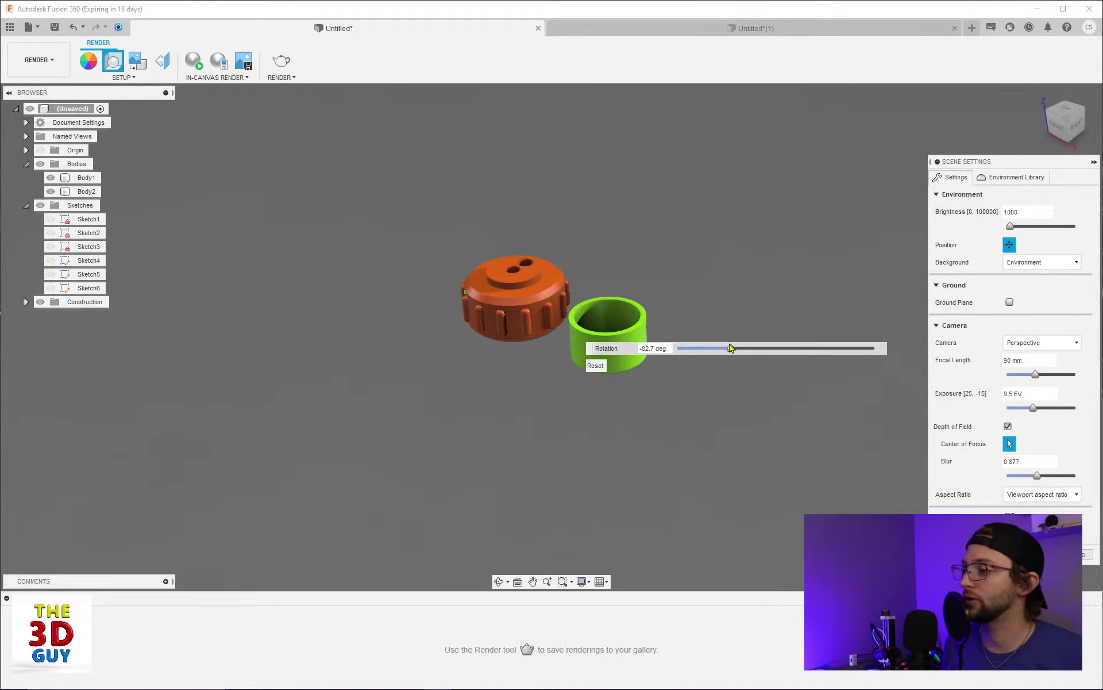
left_click_drag(730, 348, 740, 348)
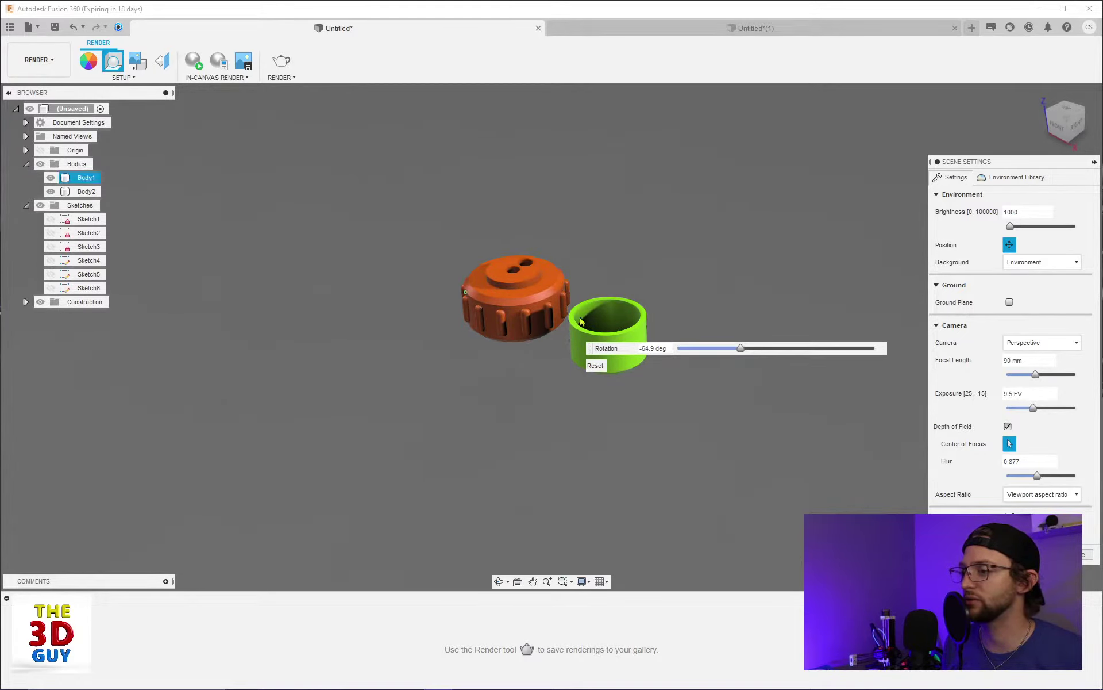
left_click(1009, 245)
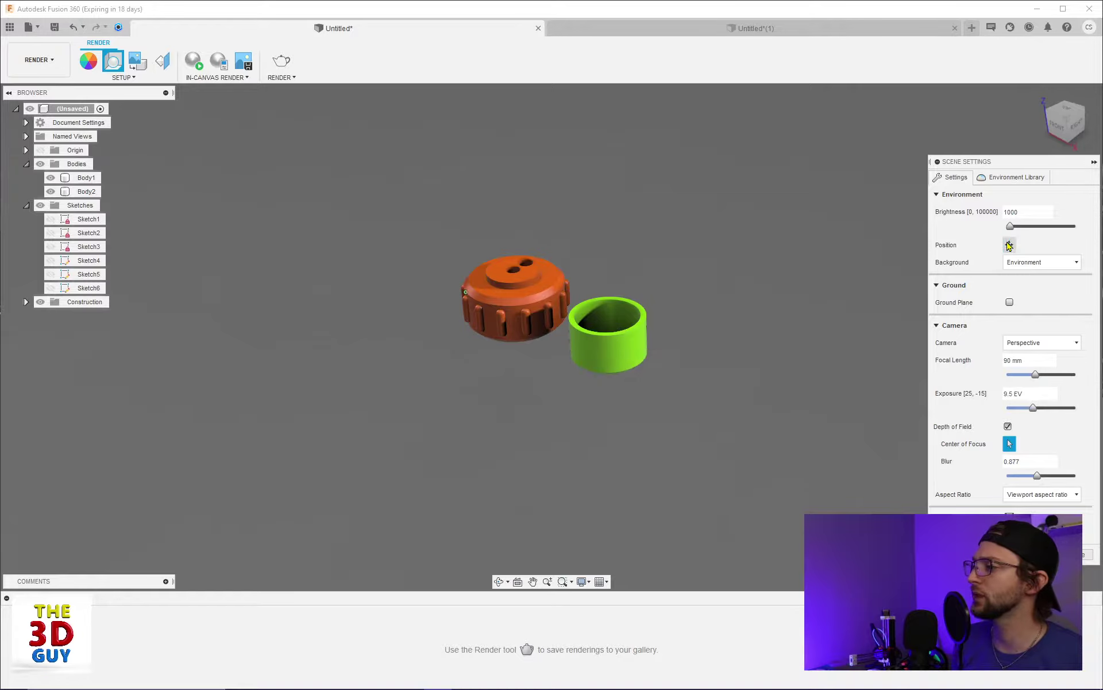
Step: Enable the ground plane and toggle Flatten Ground on and off, leaving it off
left_click(1010, 302)
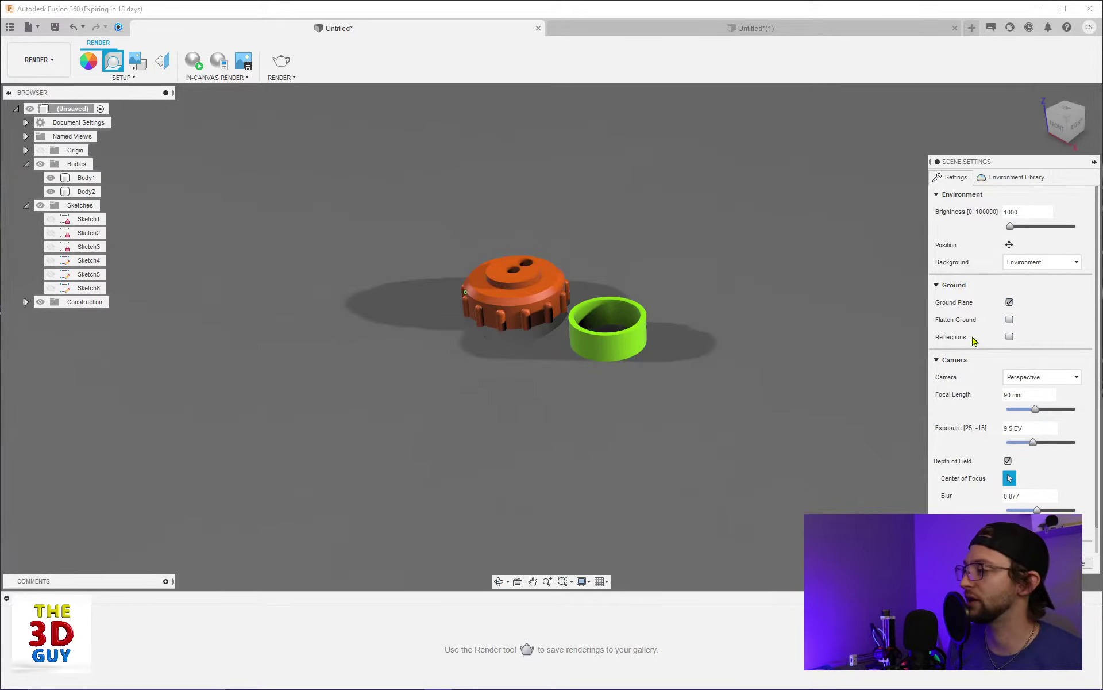
left_click(1010, 319)
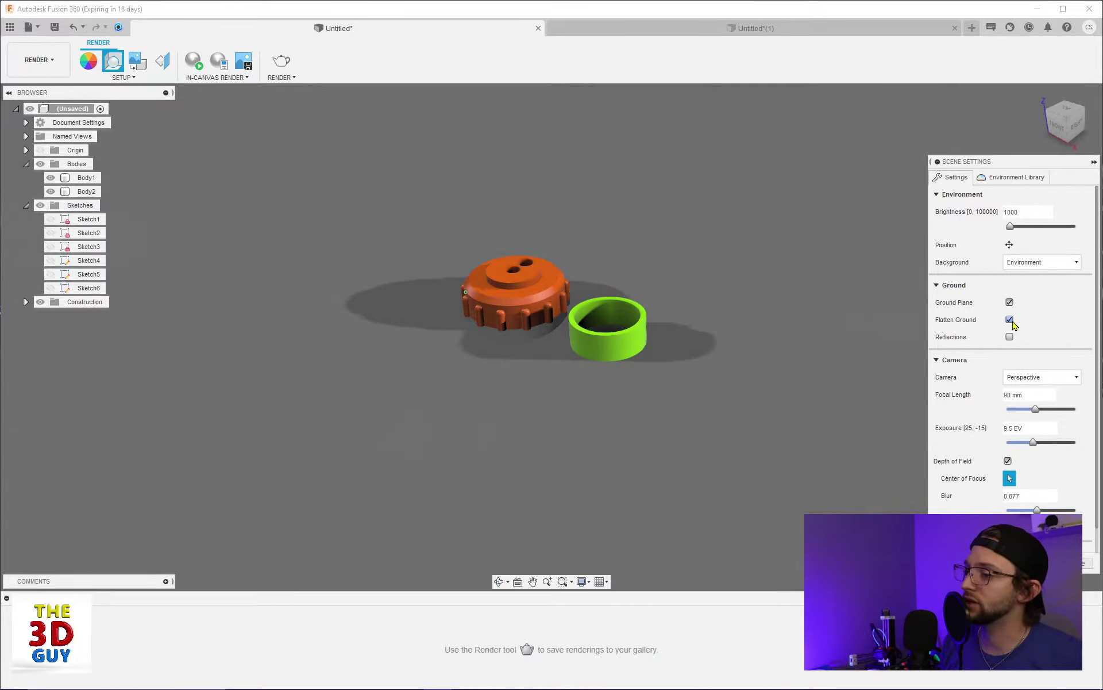
left_click(1009, 319)
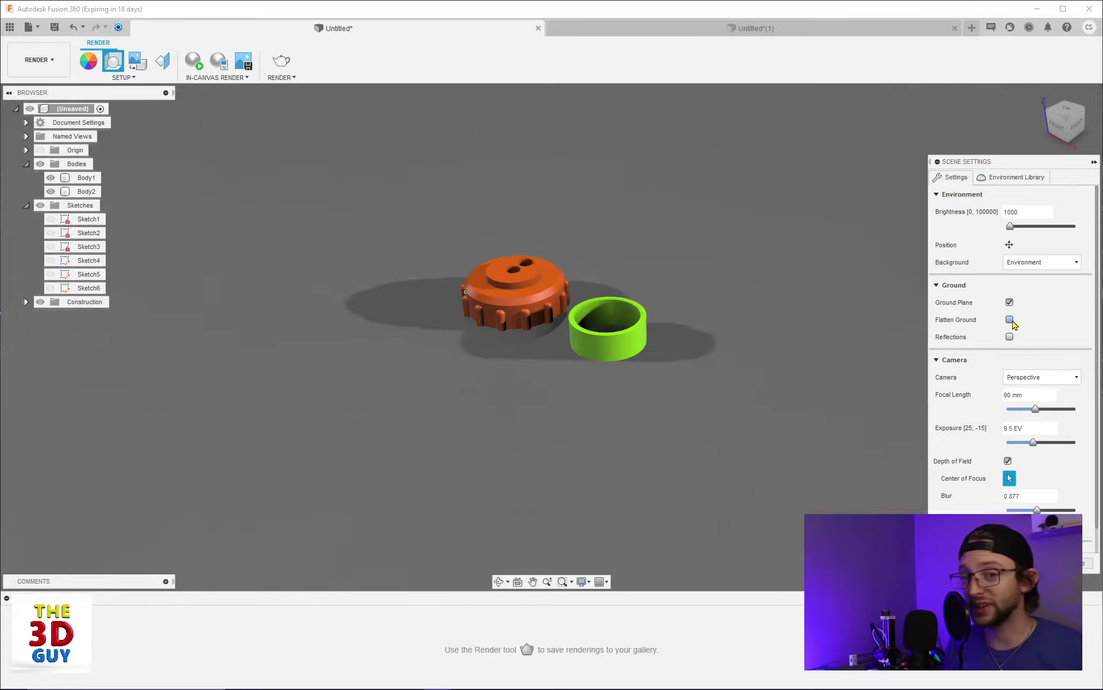
left_click(1010, 319)
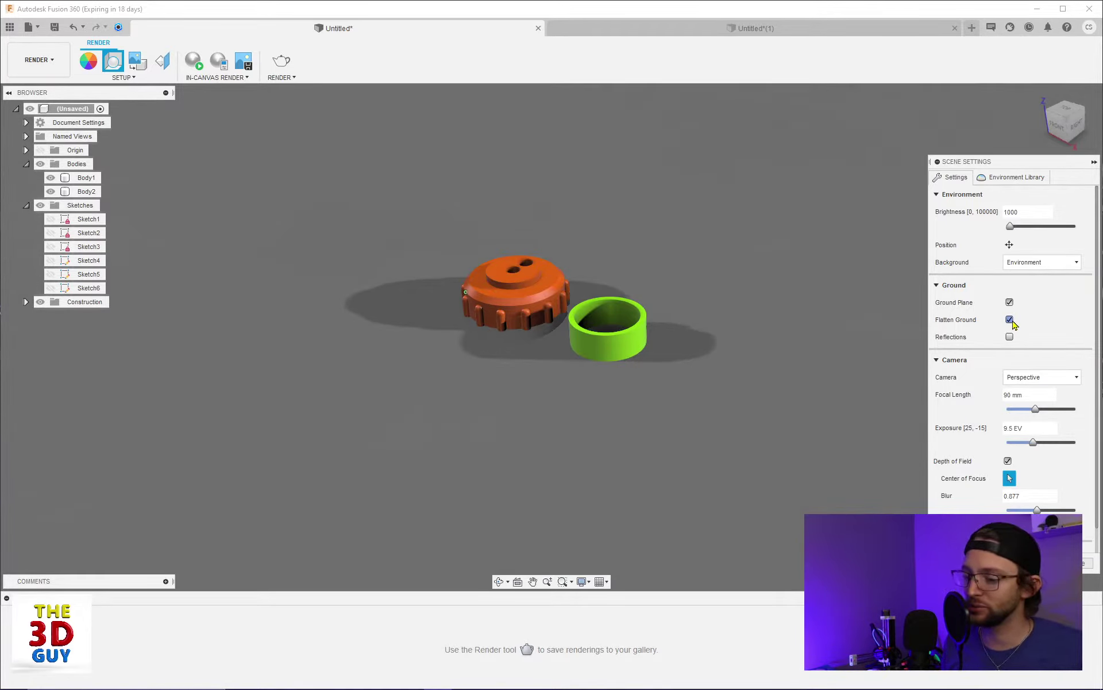
left_click(1010, 320)
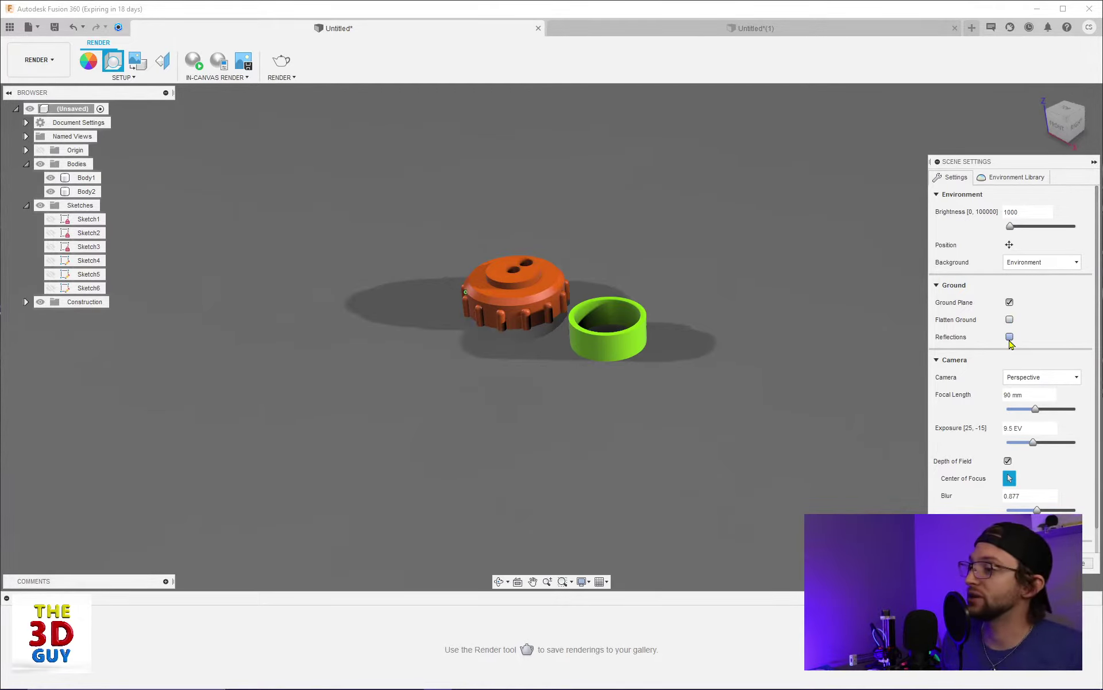
Step: Lower the environment ground offset to -0.05 in
left_click(1009, 245)
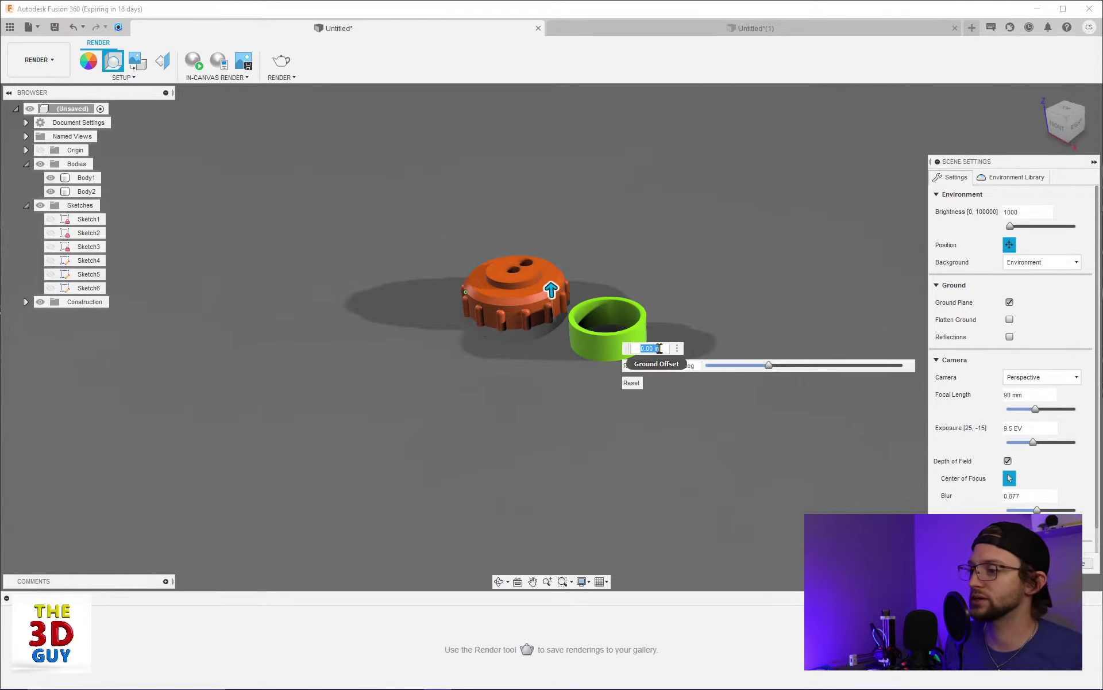
left_click_drag(551, 291, 551, 309)
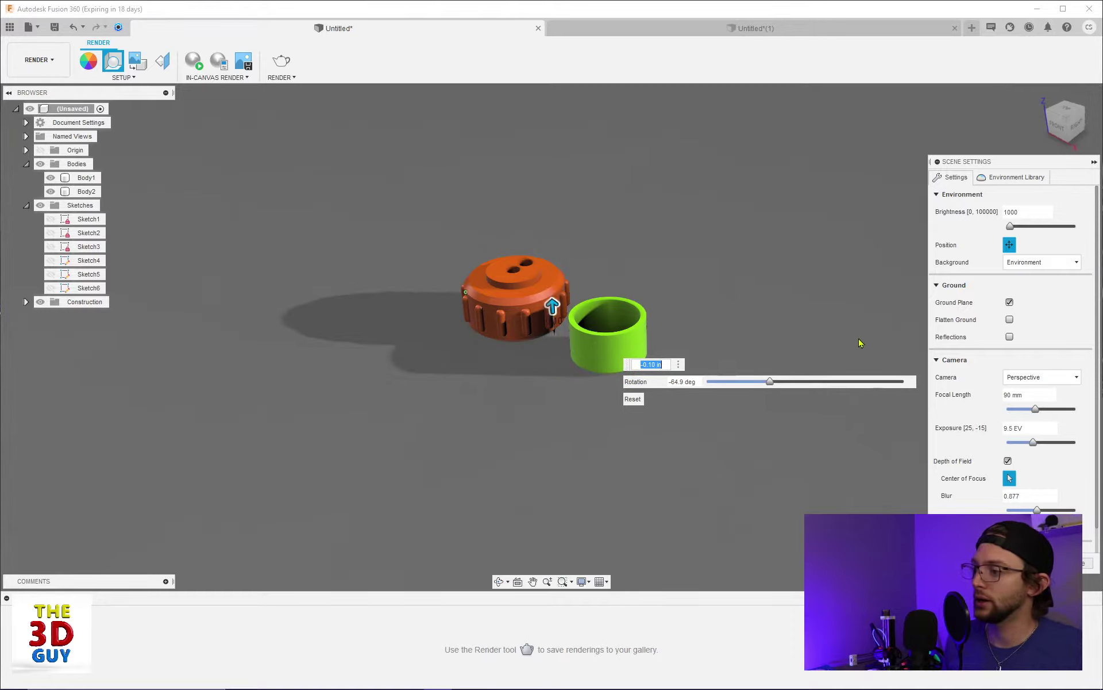
left_click(1009, 245)
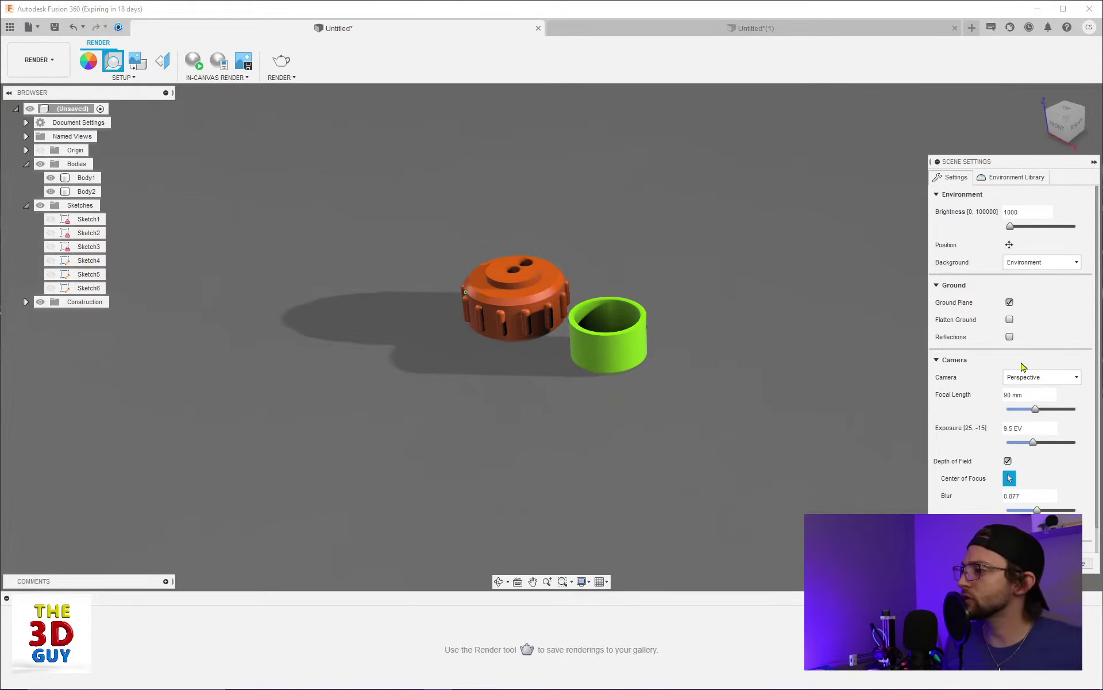
Step: Turn on ground reflections and set their roughness to 0.2
left_click(1010, 336)
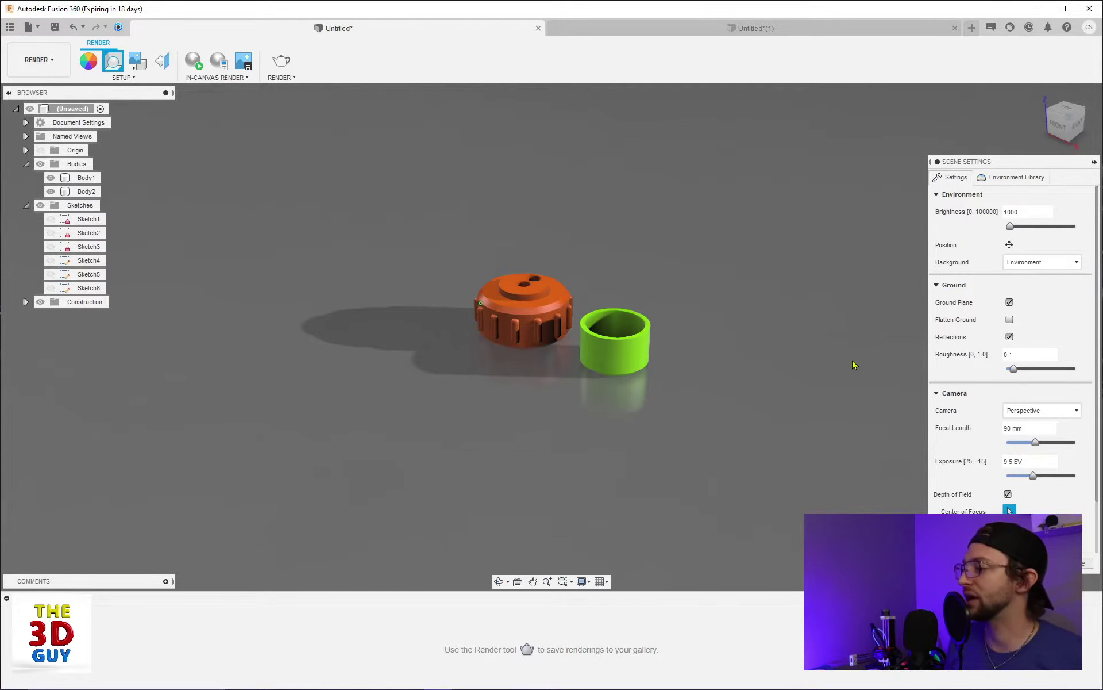
left_click_drag(1013, 368, 1063, 369)
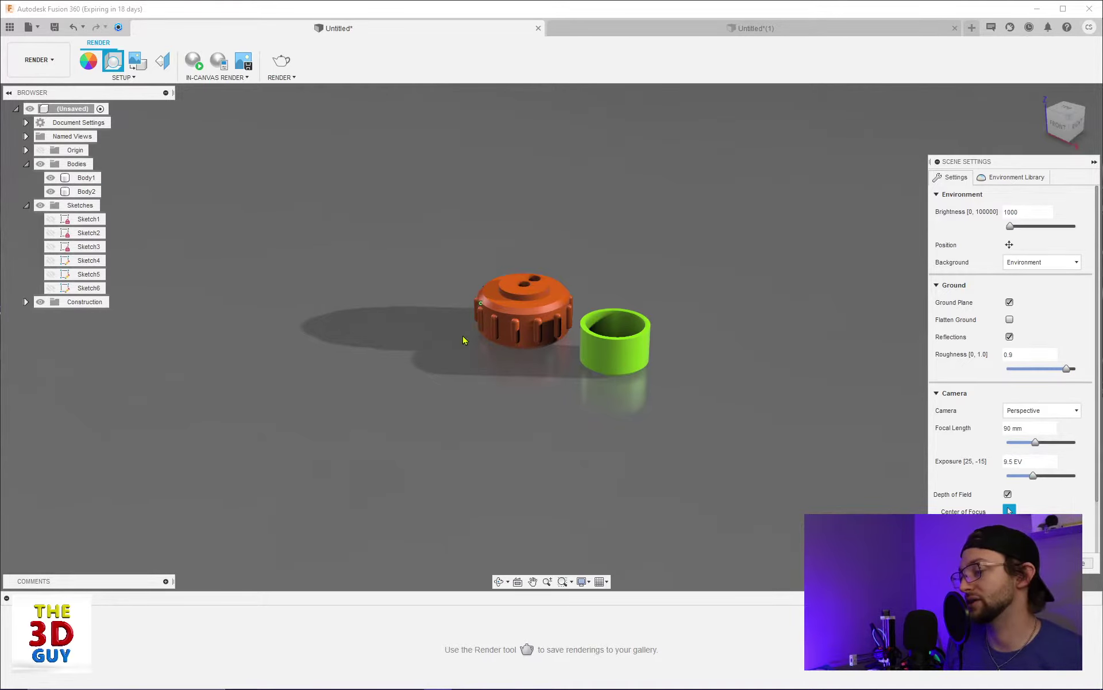
left_click_drag(1068, 368, 1006, 369)
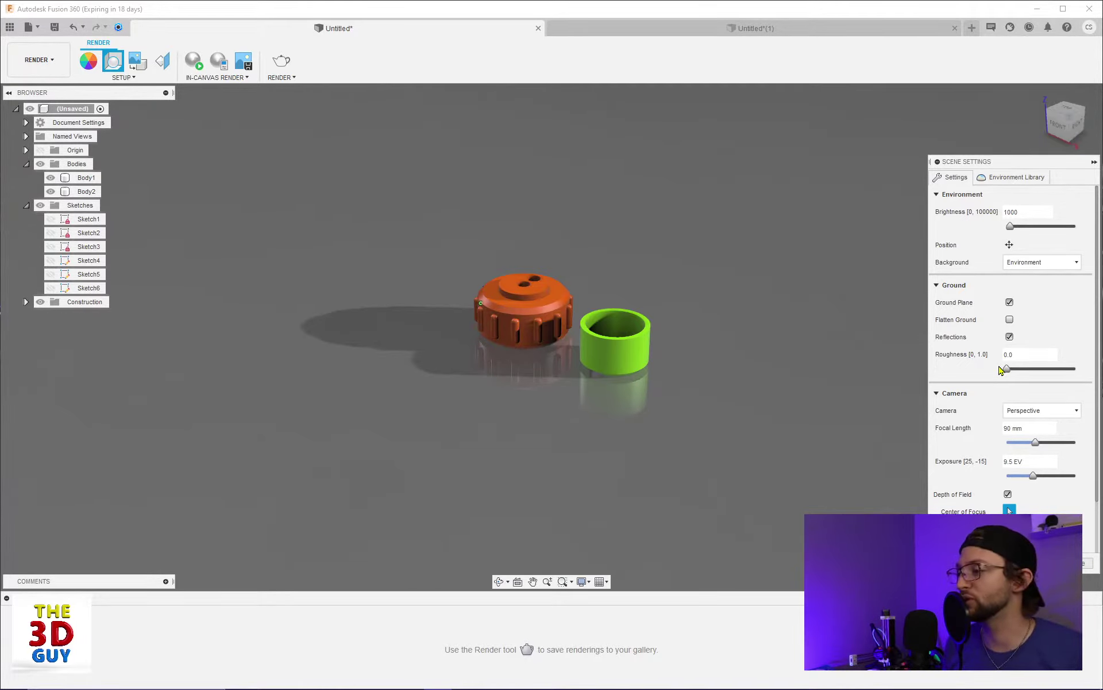
left_click_drag(1007, 369, 1019, 369)
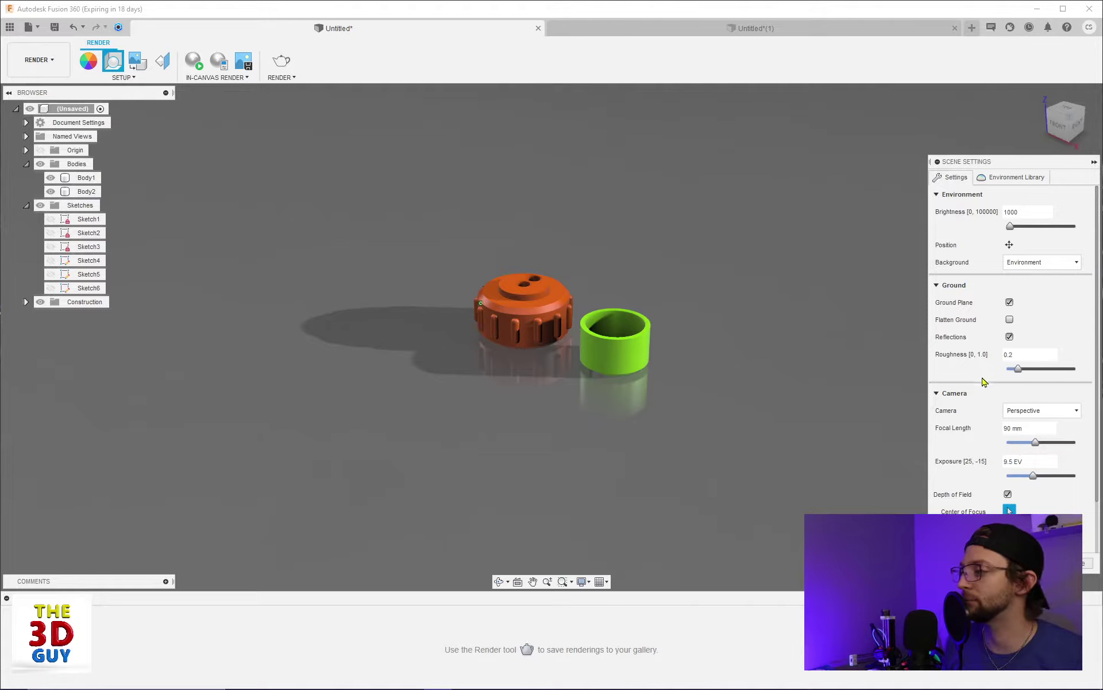
scroll(981, 402, "down", 2)
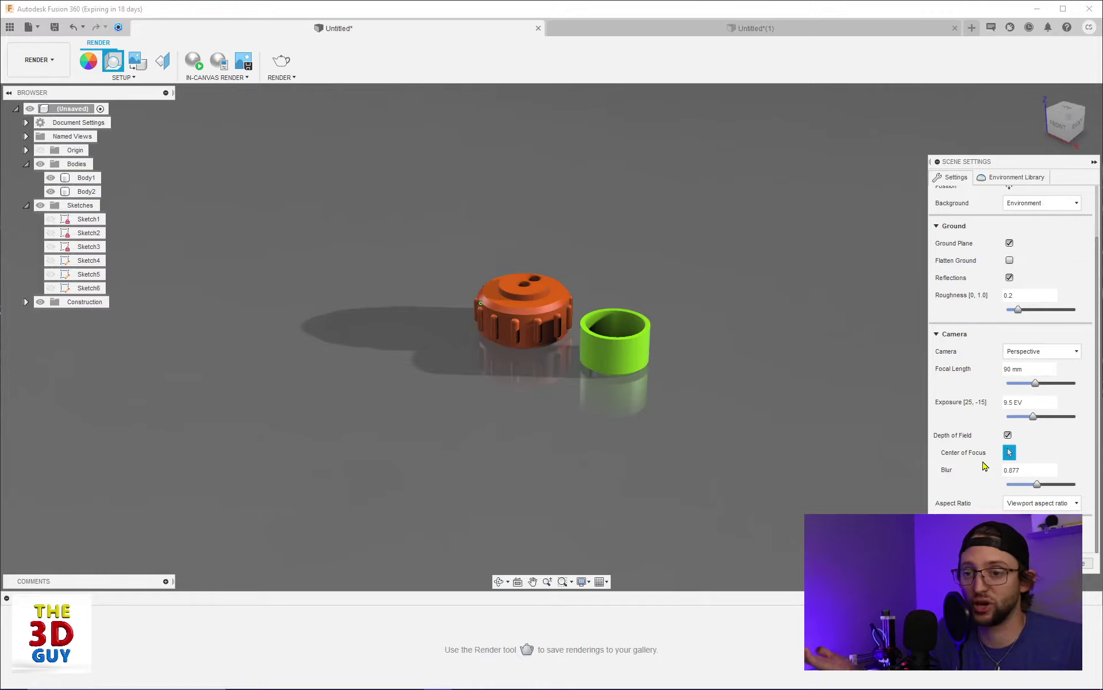
left_click(1041, 357)
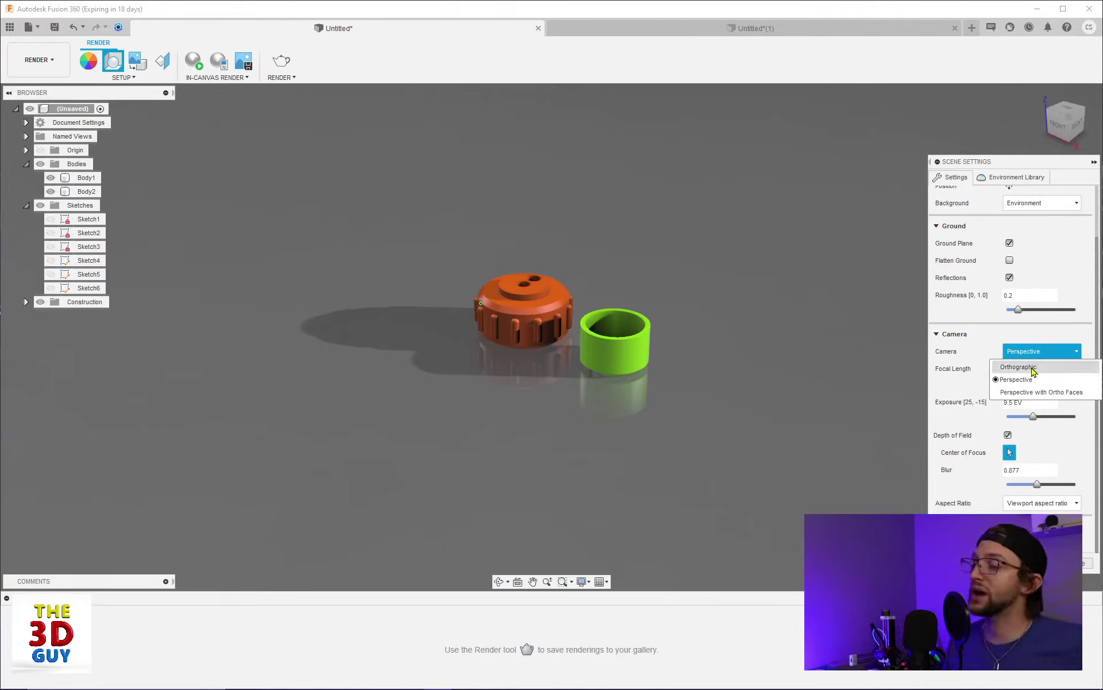
left_click(1032, 372)
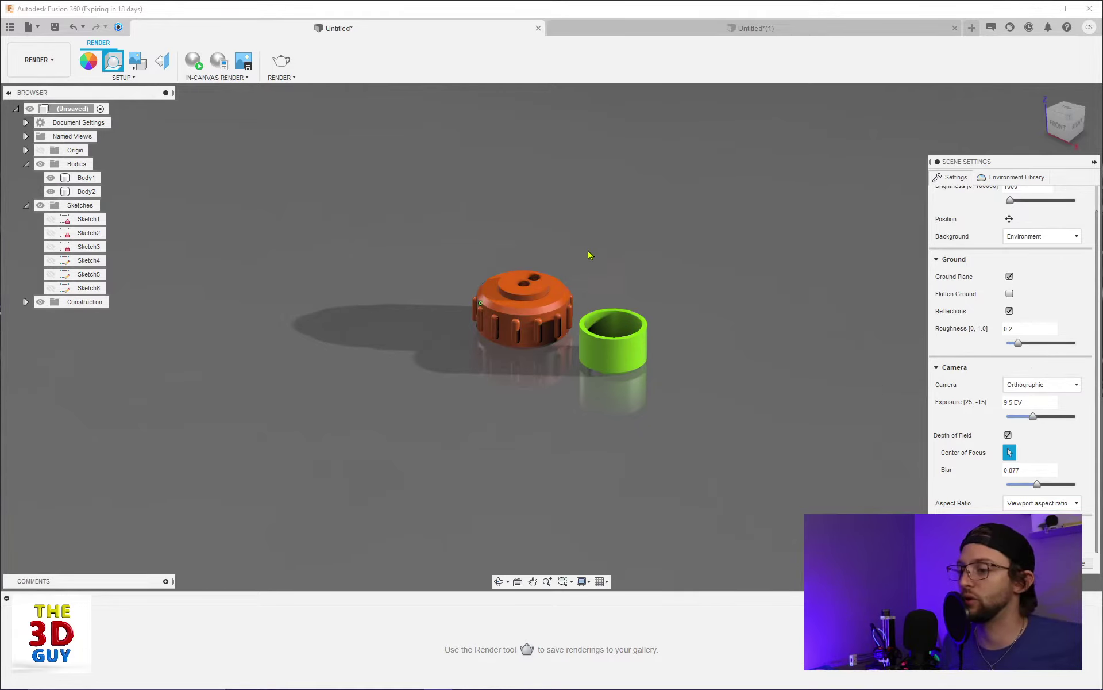
middle_click_drag(589, 255, 597, 230, "shift")
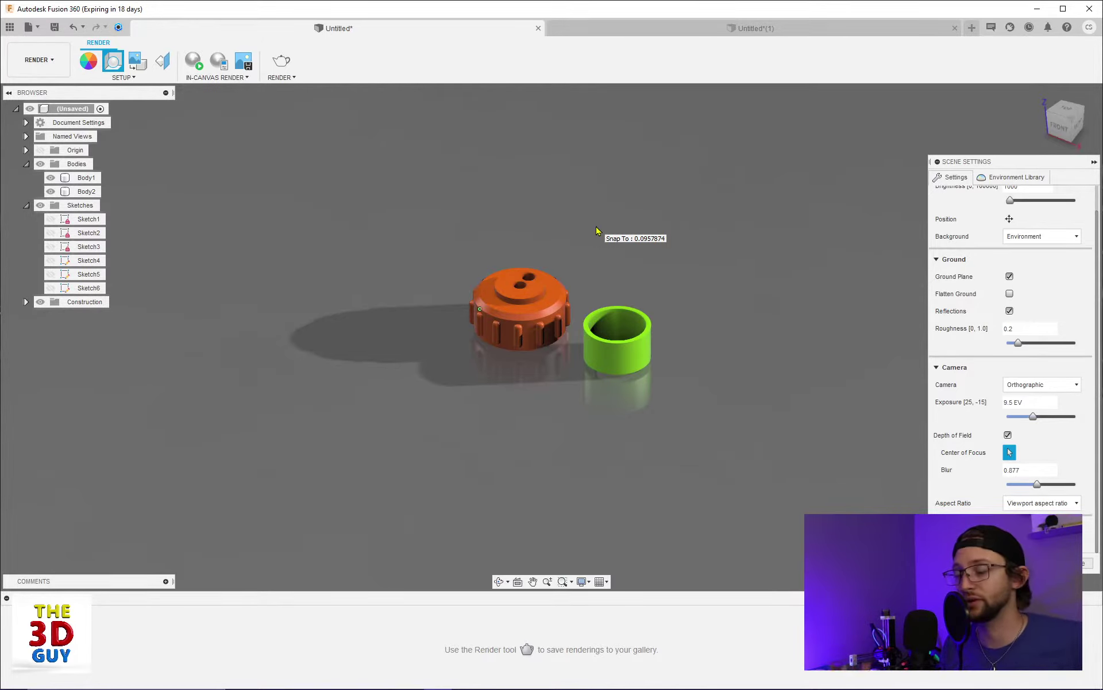
left_click(1045, 388)
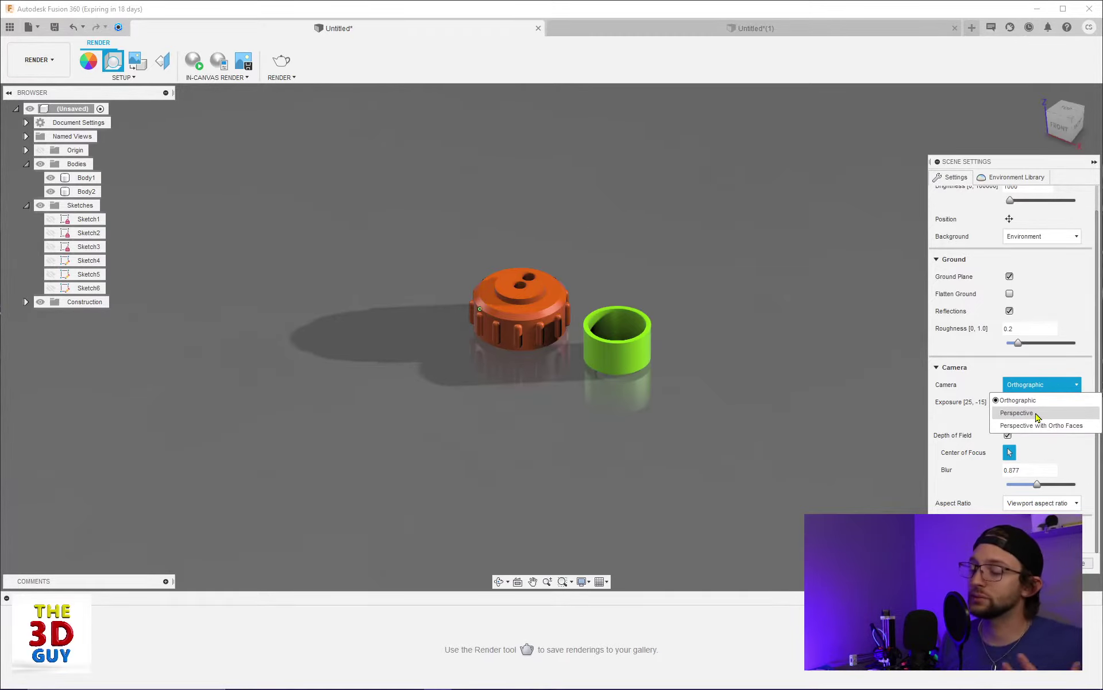
left_click(1017, 413)
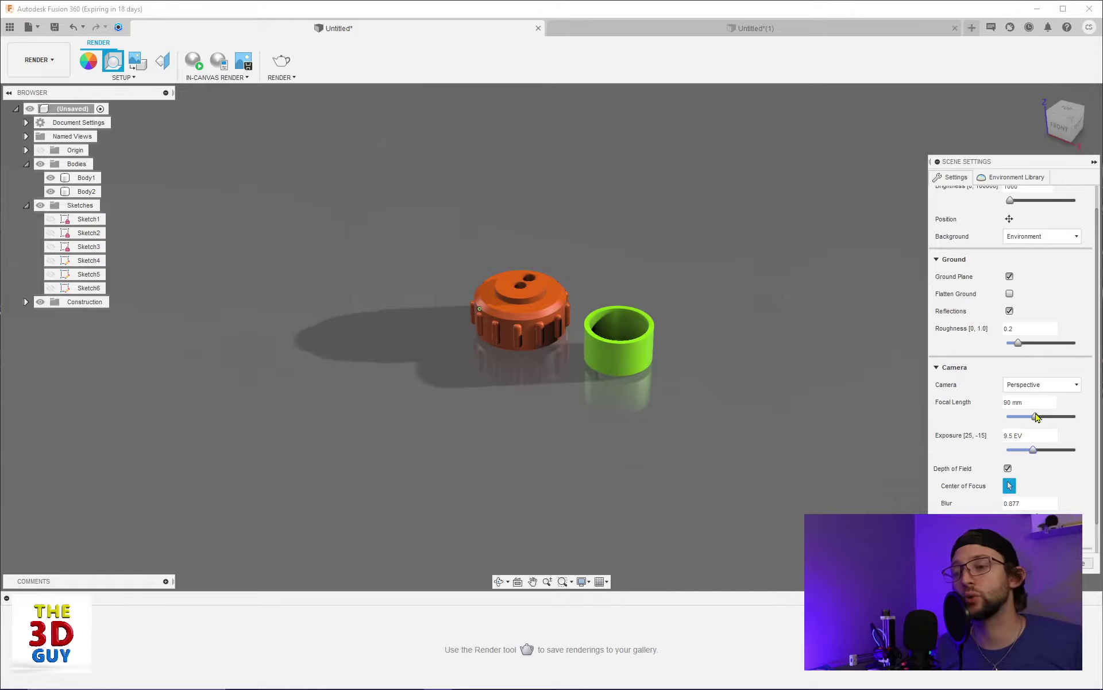
left_click(1037, 384)
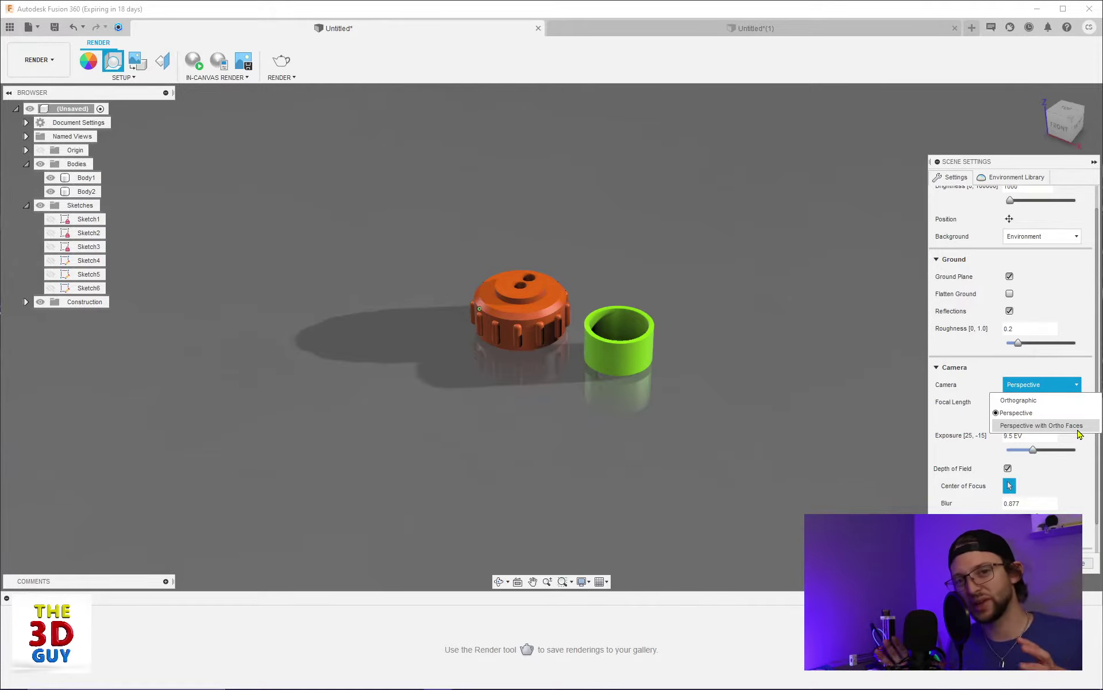
left_click(1018, 400)
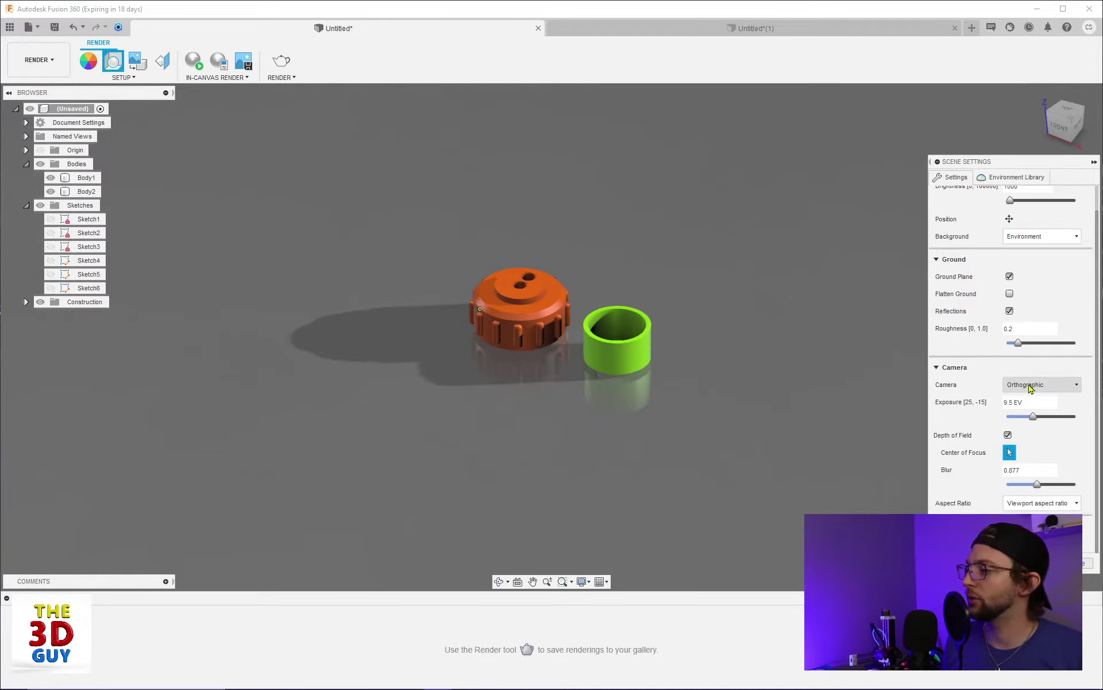
left_click(1029, 385)
left_click(1028, 414)
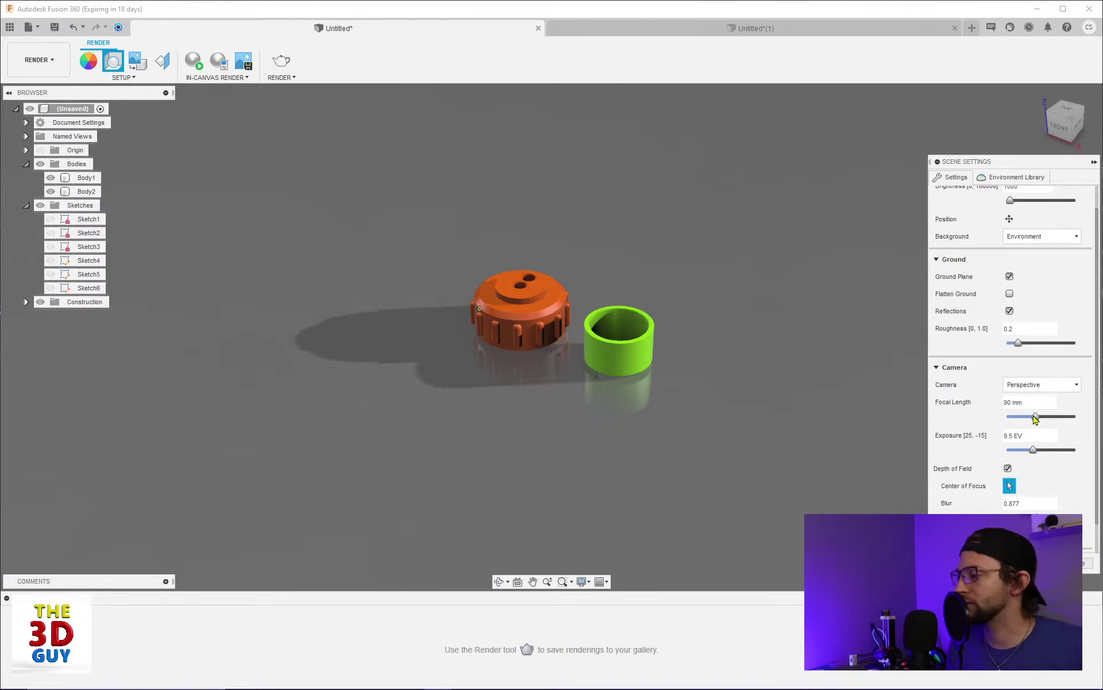
Step: Reduce the camera focal length from 90 mm through 63 mm to 41 mm
mouse_move(1035, 417)
left_mouse_down()
mouse_move(1016, 422)
mouse_move(1074, 424)
mouse_move(1030, 420)
left_mouse_up()
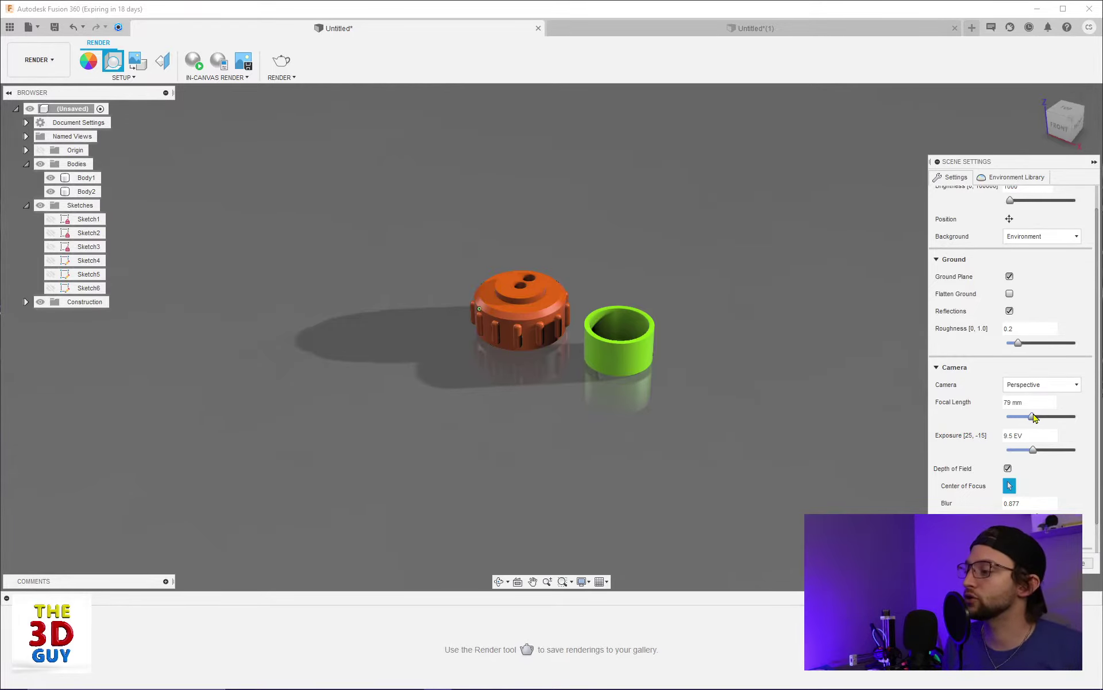
left_click_drag(1032, 419, 1019, 424)
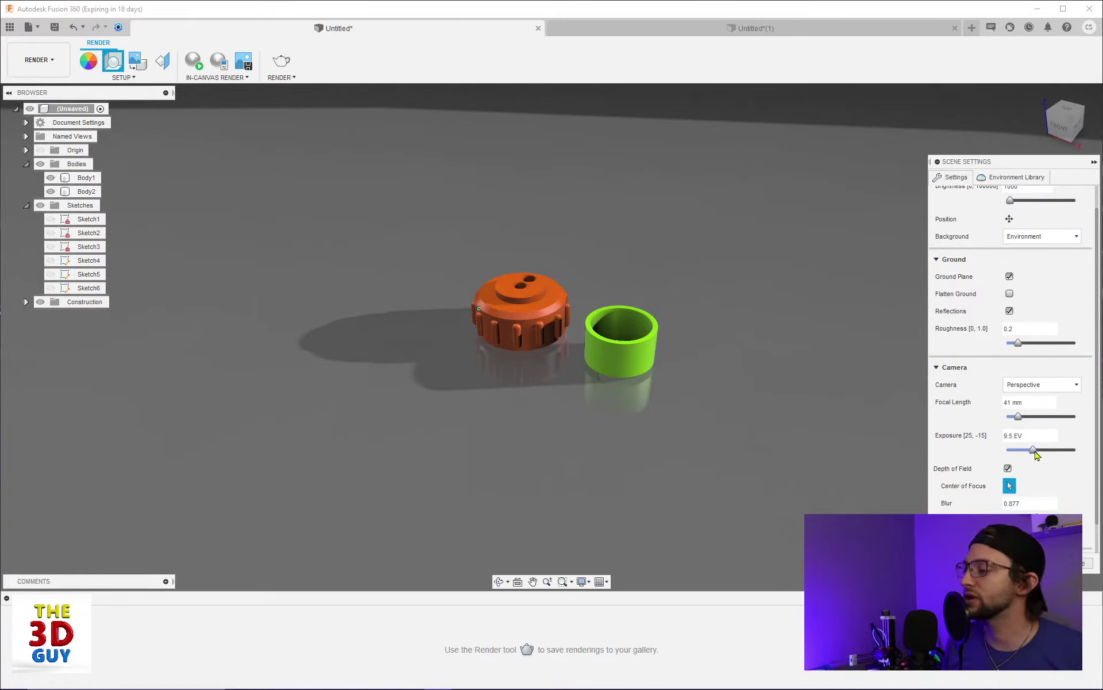
Step: Lower exposure to 8.8 EV, then test environment brightness and reset it to 1000 lx
mouse_move(1033, 453)
left_mouse_down()
mouse_move(1049, 455)
mouse_move(1036, 455)
left_mouse_up()
scroll(997, 269, "up", 1)
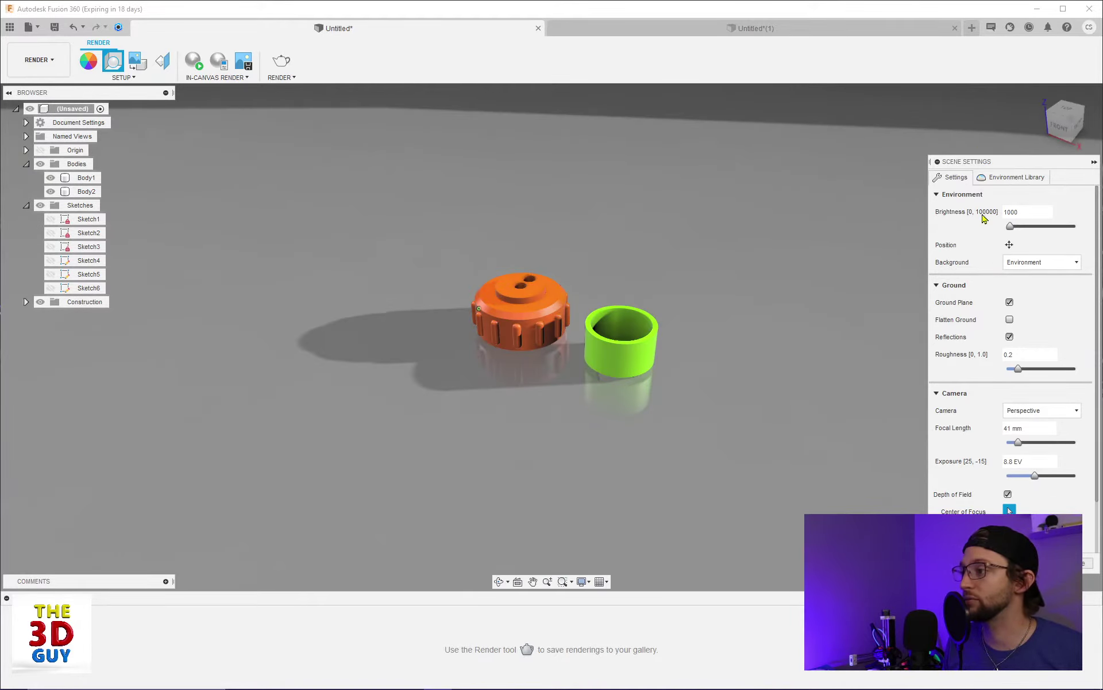
mouse_move(1010, 227)
left_mouse_down()
mouse_move(1034, 227)
mouse_move(998, 233)
mouse_move(1020, 229)
left_mouse_up()
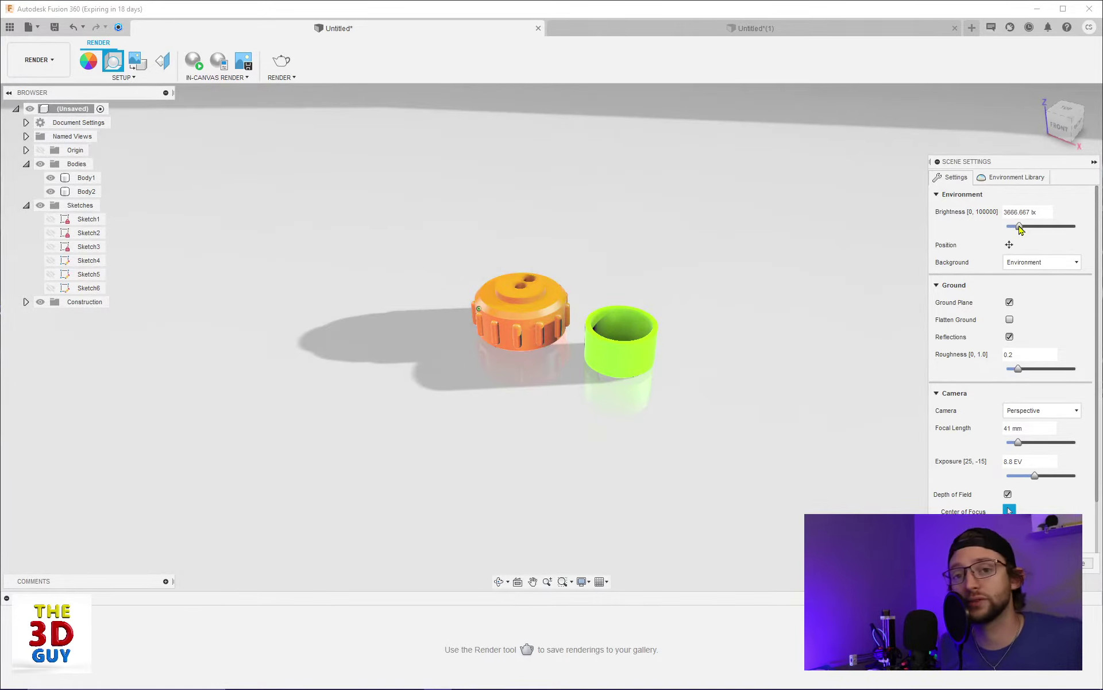
left_click_drag(1018, 229, 1013, 230)
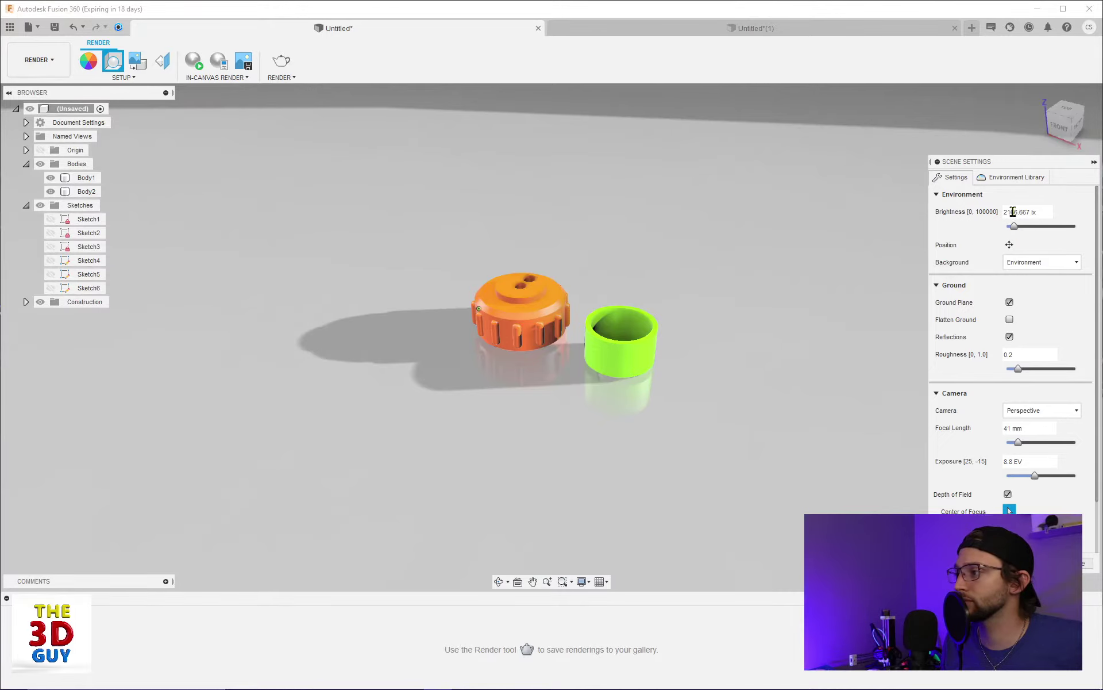
triple_click(1013, 212)
type("1000")
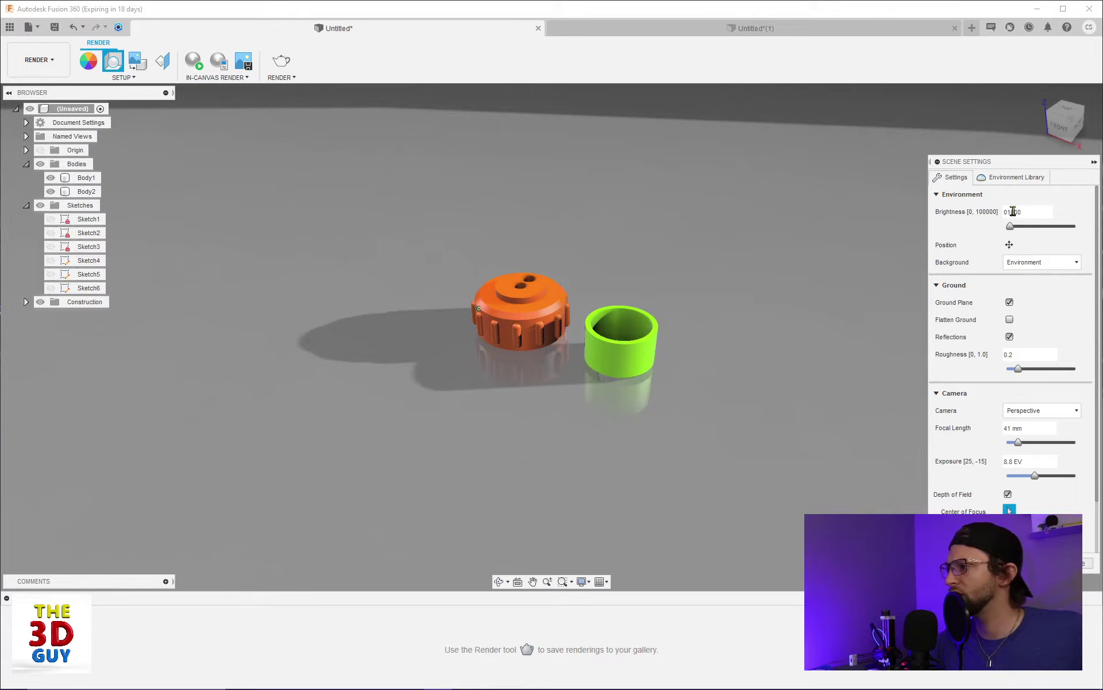
scroll(981, 412, "down", 2)
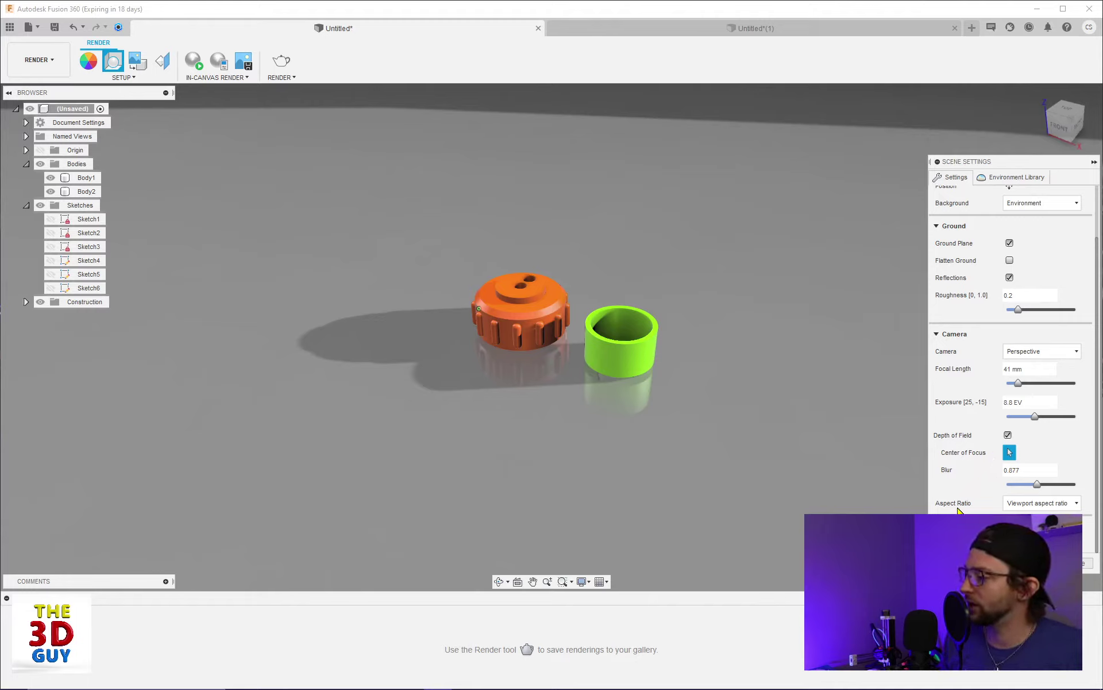
Step: Preview 1:1 Square, 4:3 Presentation and 16:9 Widescreen aspect ratios, ending on Viewport aspect ratio
left_click(1046, 503)
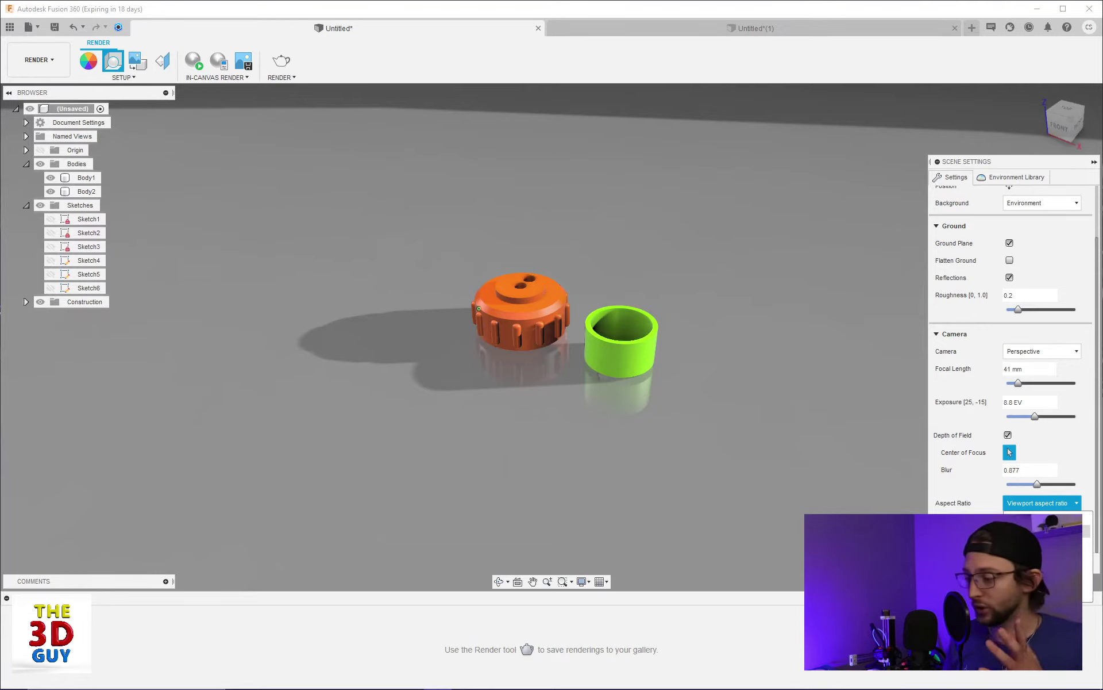
left_click(1043, 529)
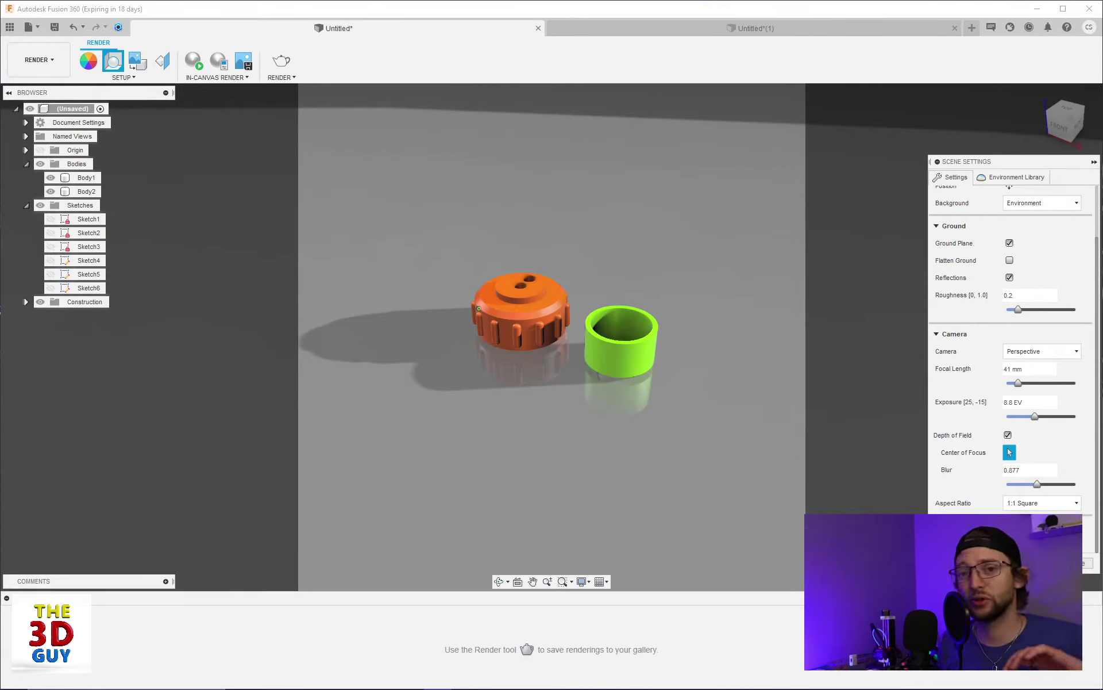
left_click(1052, 503)
left_click(1034, 527)
left_click(1052, 503)
left_click(1035, 552)
left_click(1052, 503)
left_click(1034, 516)
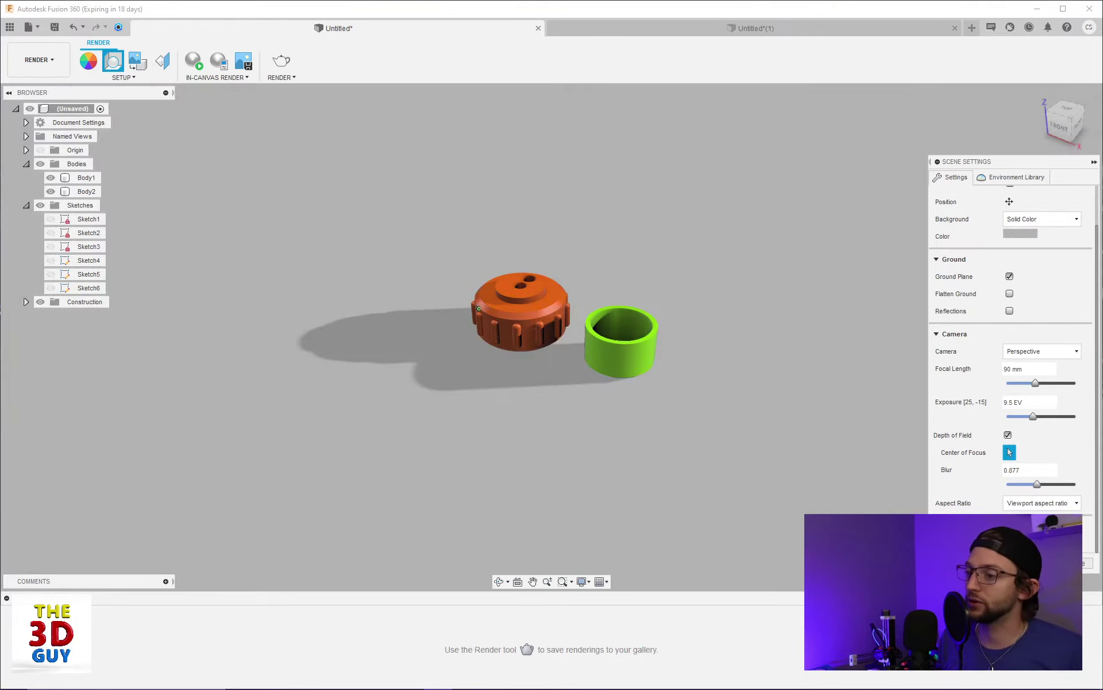
Step: Apply the Photobooth environment from the Environment Library and inspect the lighting
left_click(999, 178)
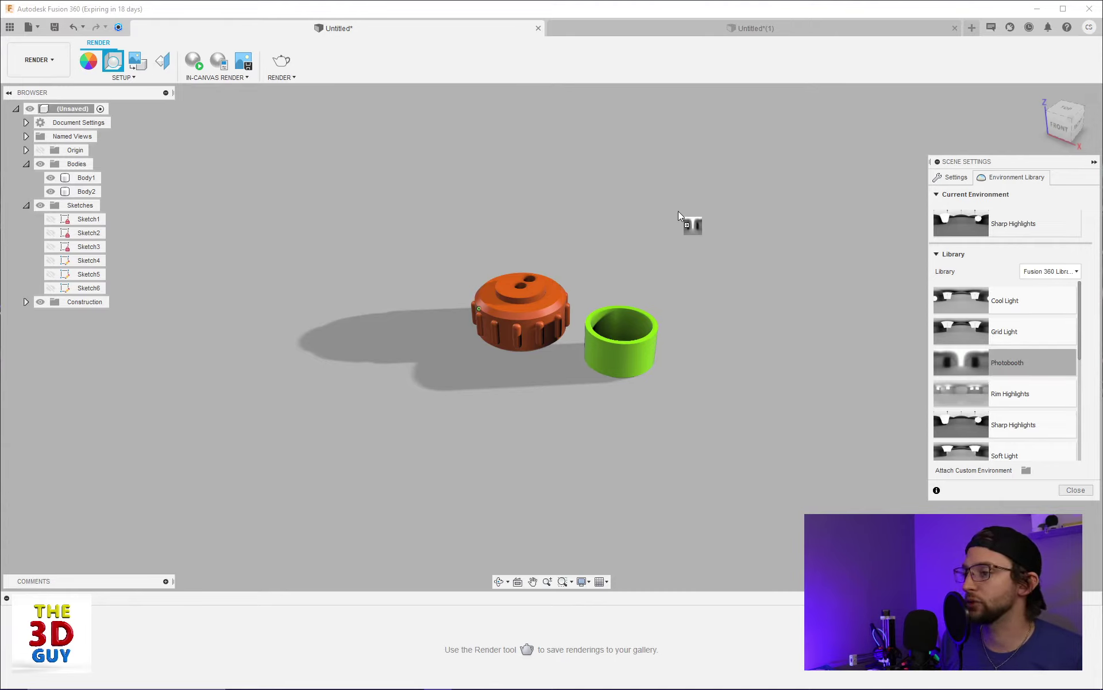
left_click_drag(680, 208, 684, 208)
middle_click_drag(712, 409, 710, 443, "shift")
scroll(984, 389, "down", 3)
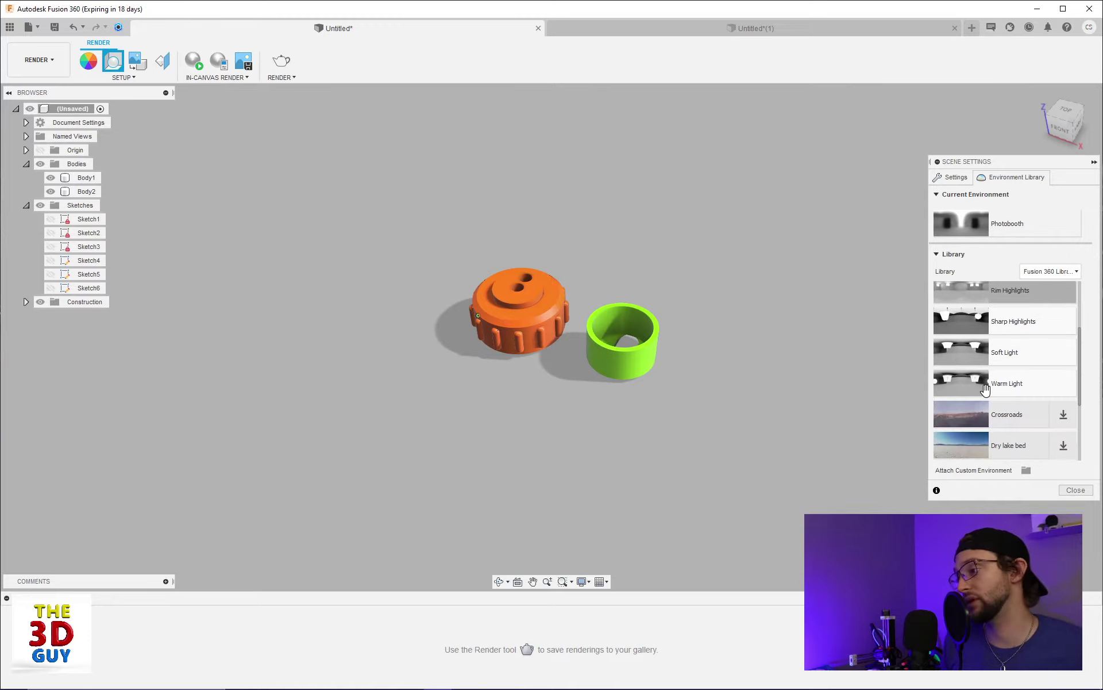
scroll(984, 389, "down", 2)
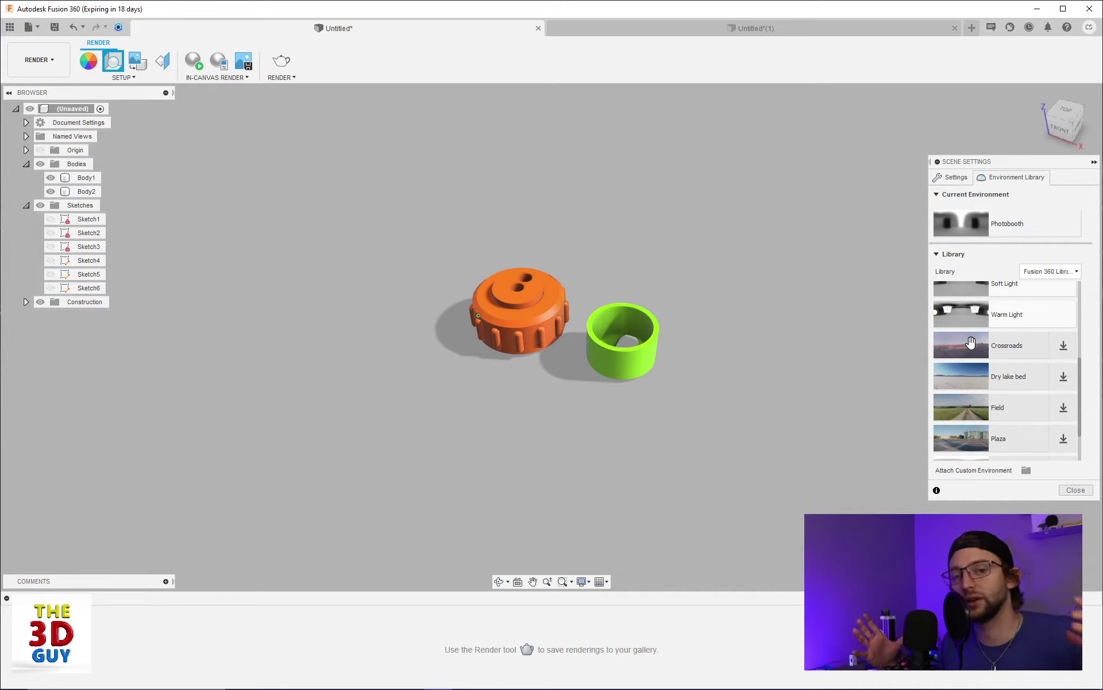
Step: Download the Crossroads environment and apply it to the scene
left_click(1062, 344)
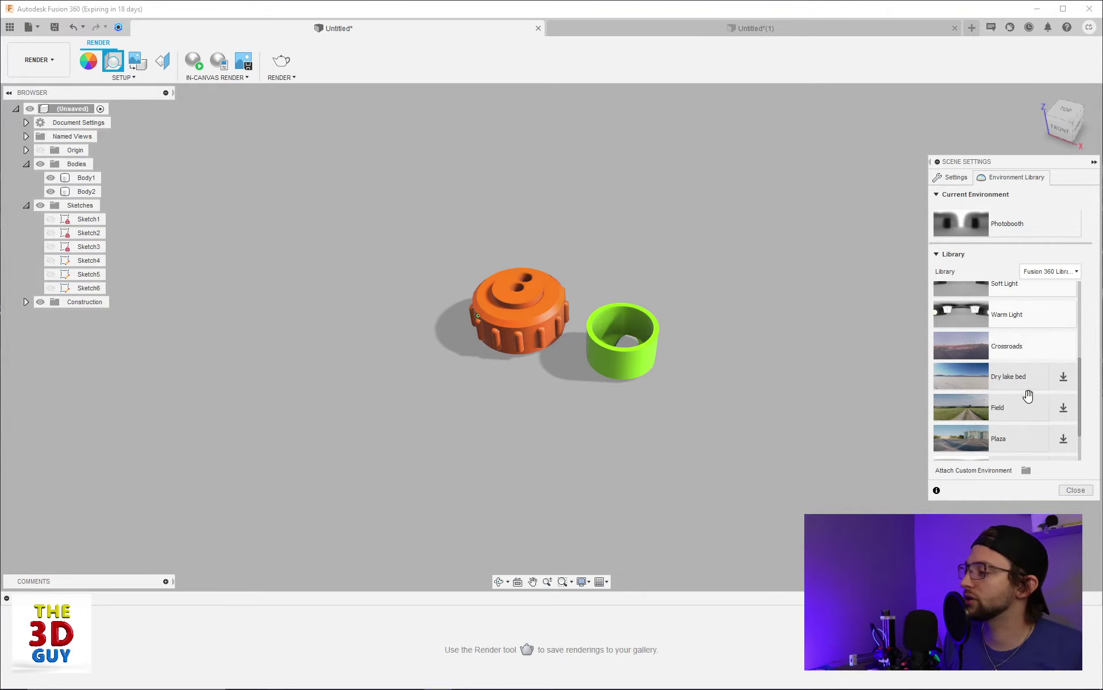
left_click_drag(975, 344, 767, 327)
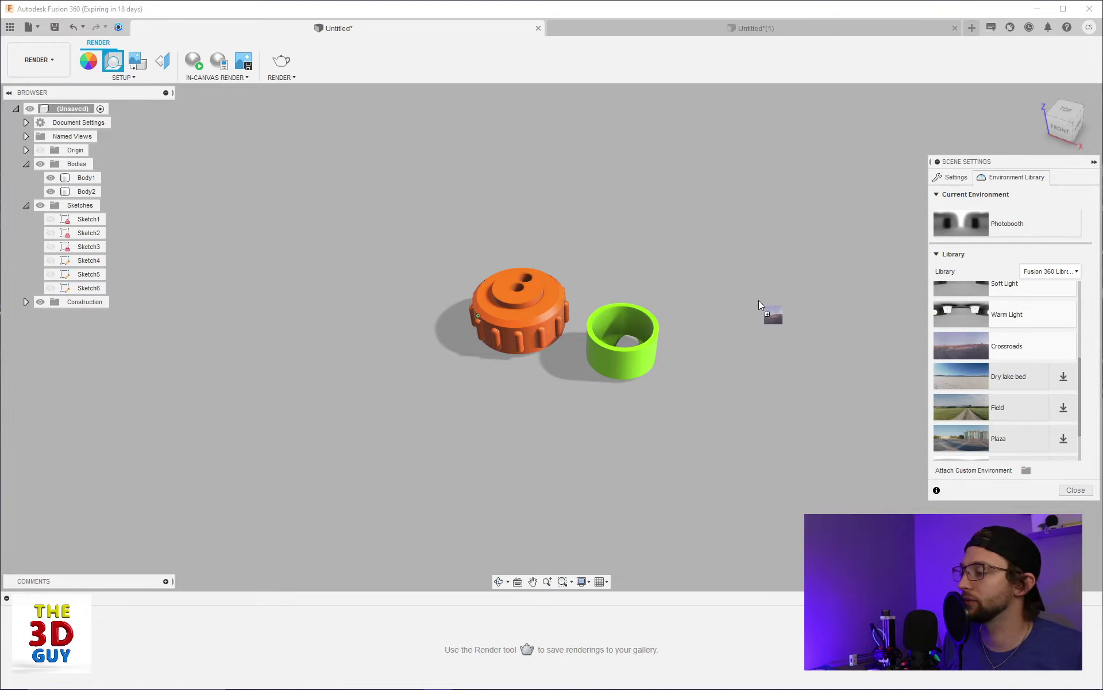
left_click_drag(760, 300, 747, 313)
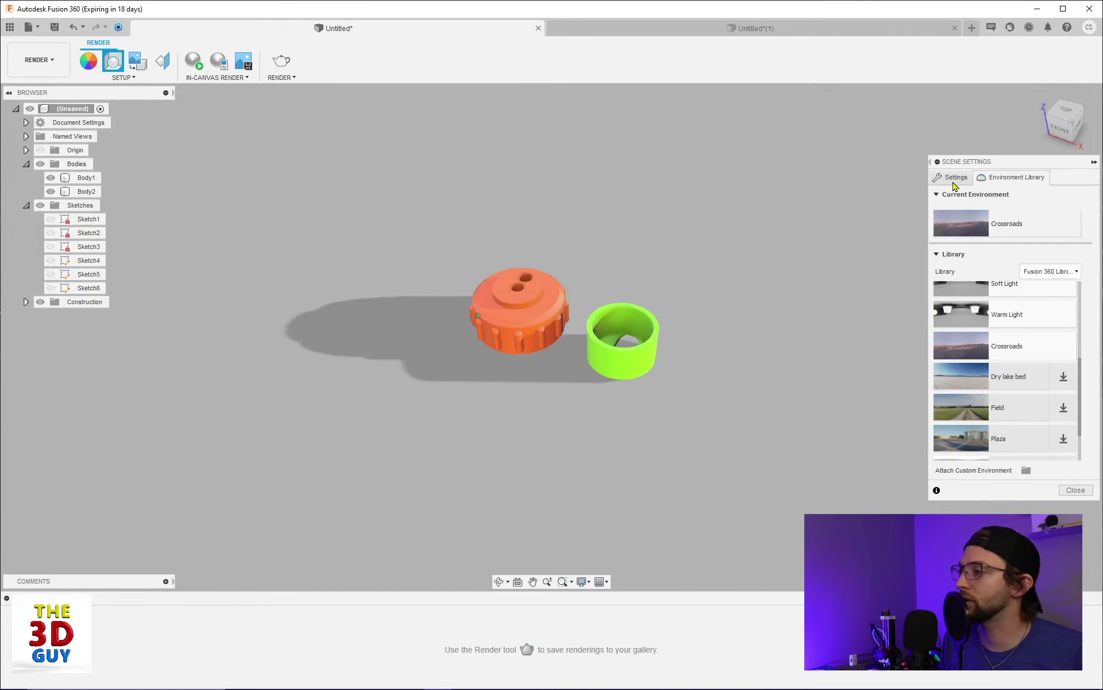
Step: Use the Crossroads environment as the background from a front view, then switch to the Untitled*(1) long-bar document
left_click(955, 179)
left_click(1025, 263)
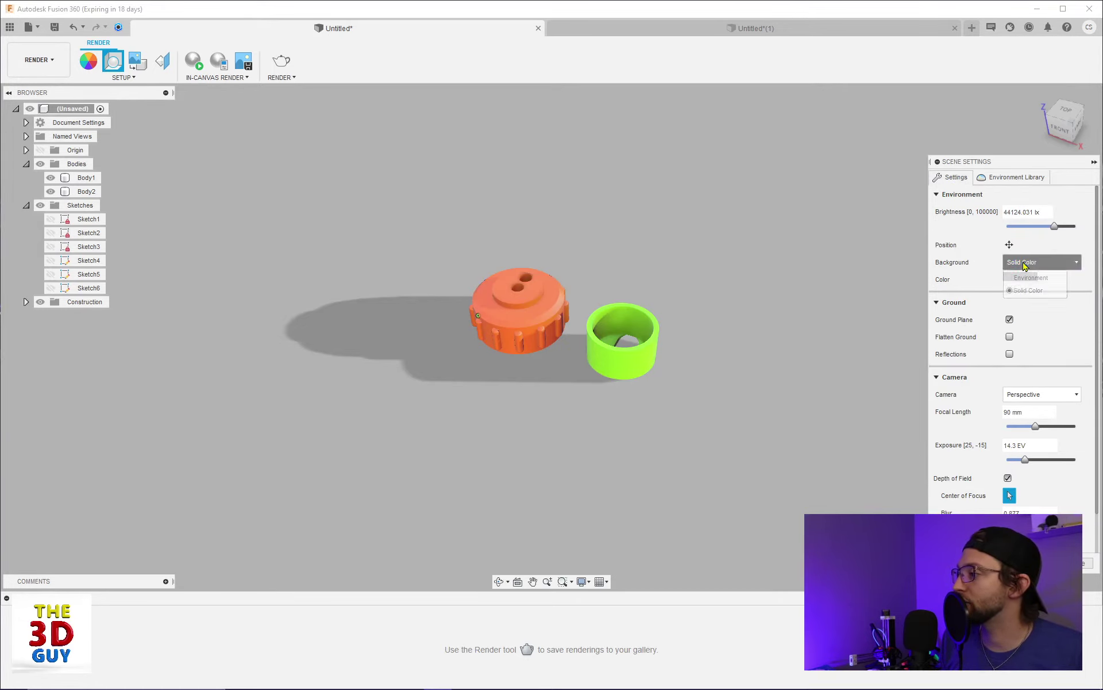
left_click(1031, 277)
middle_click_drag(778, 369, 754, 439, "shift")
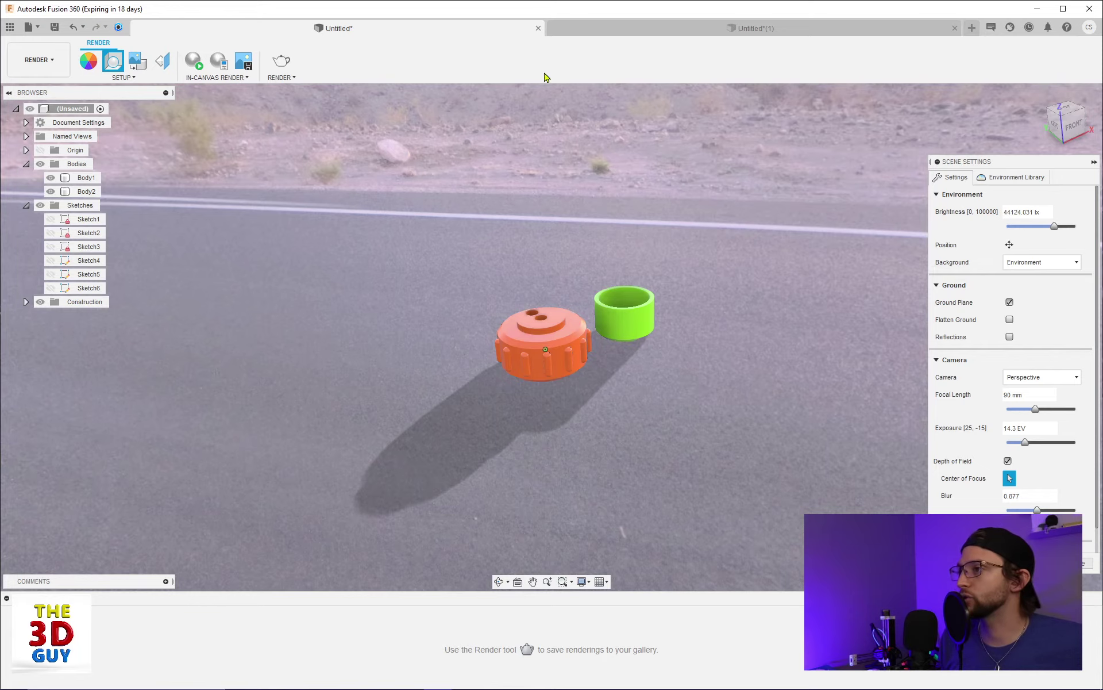
left_click(1083, 563)
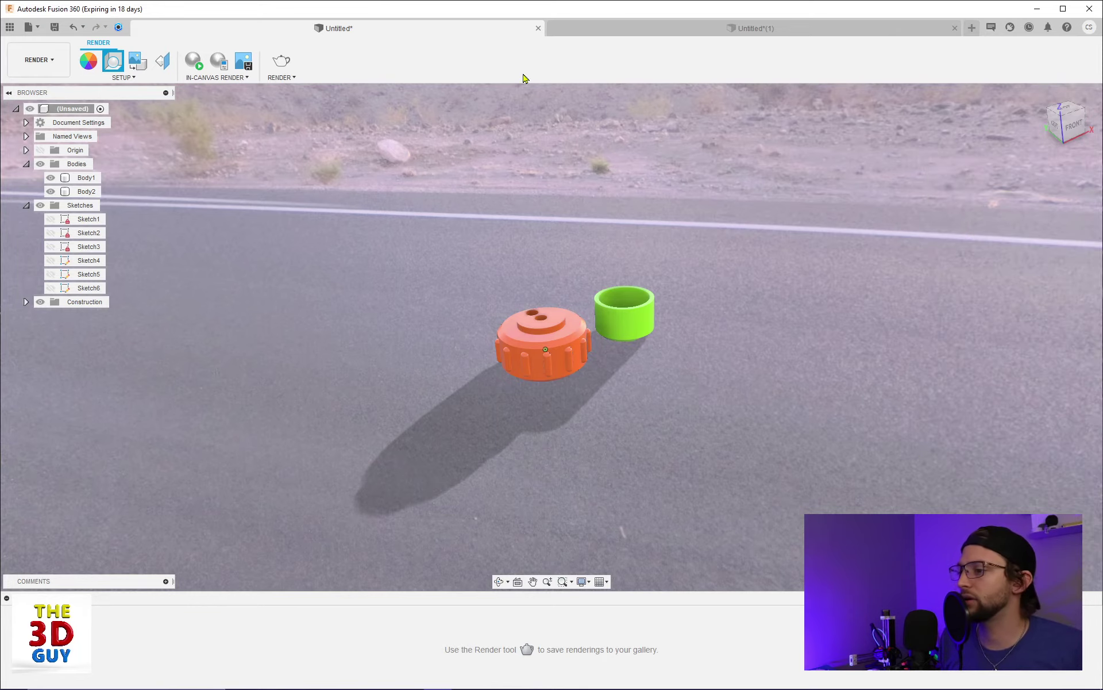
left_click(677, 33)
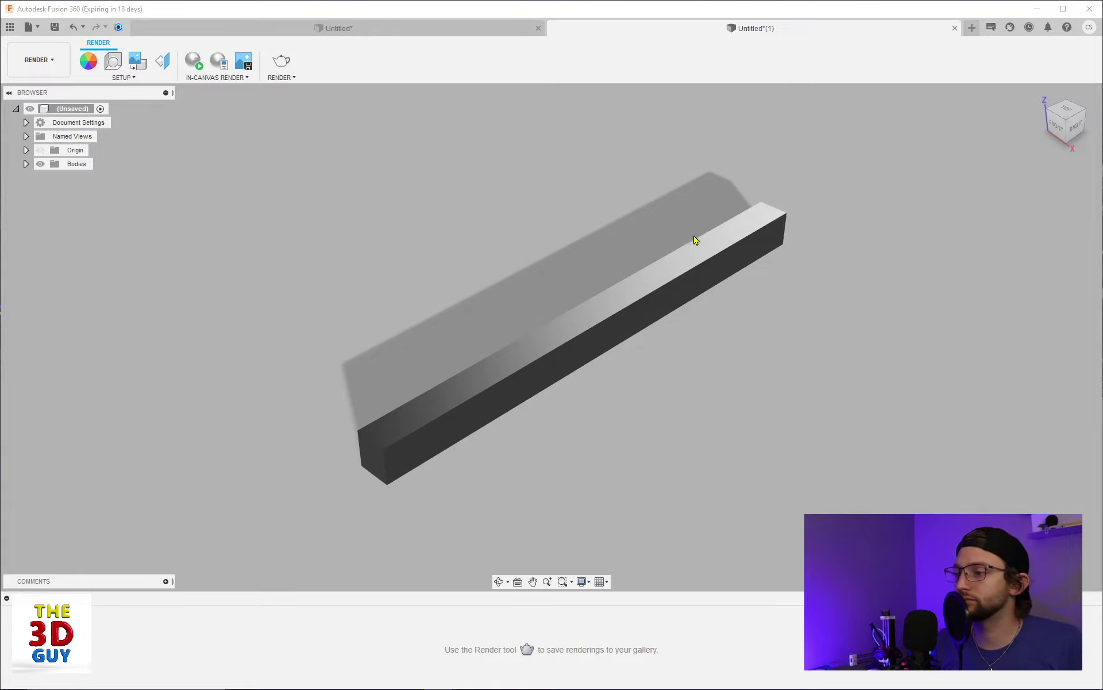
Step: Set the depth-of-field center of focus on the bar's top edge and start an In-Canvas Render
left_click(112, 63)
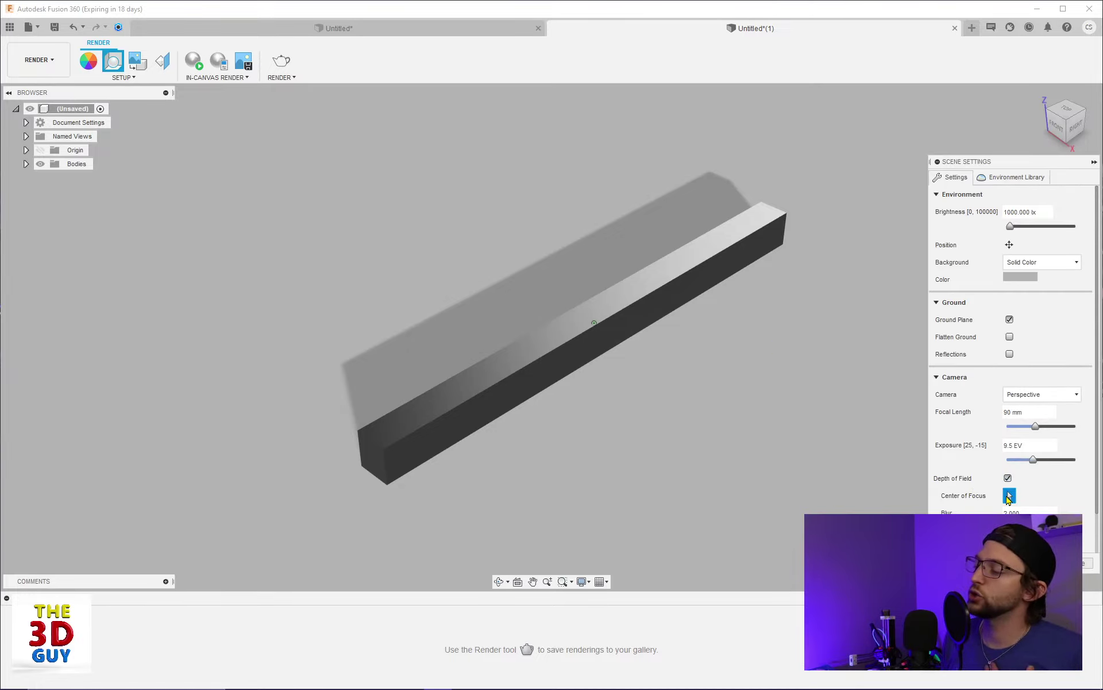
left_click(1010, 497)
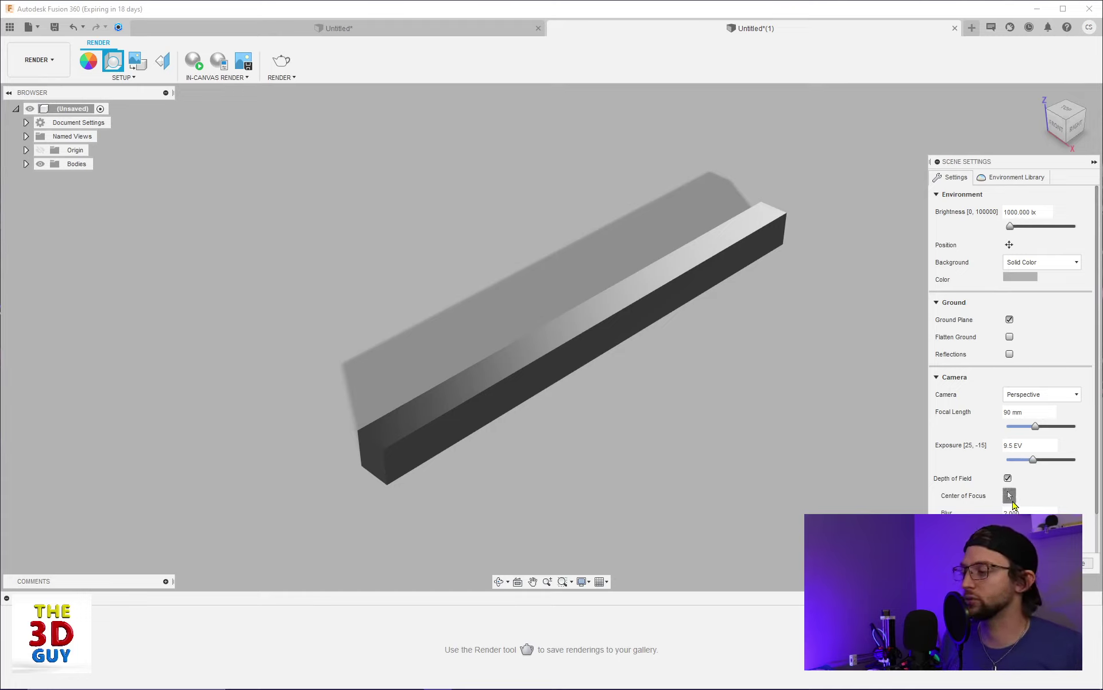
left_click(595, 324)
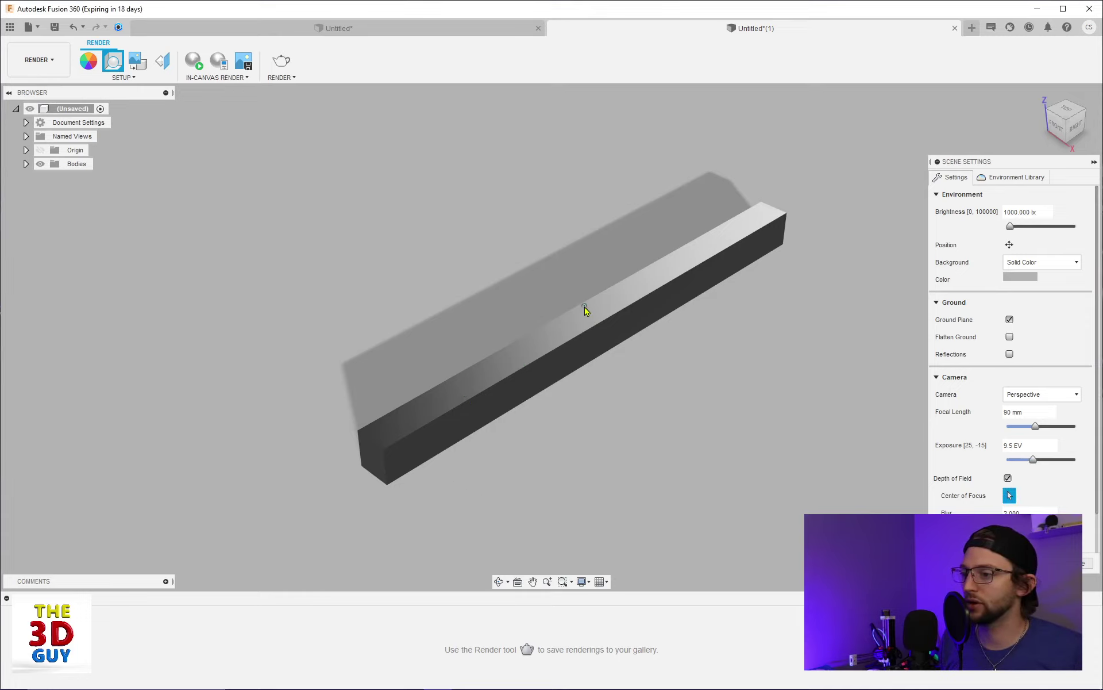
left_click(627, 293)
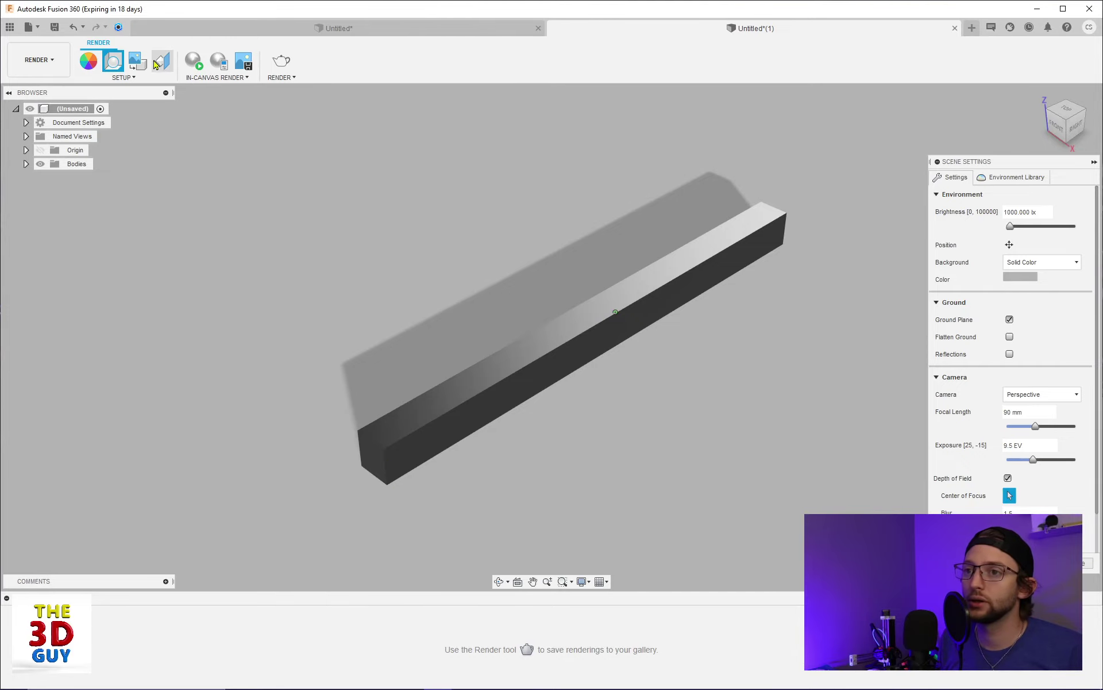
left_click(200, 67)
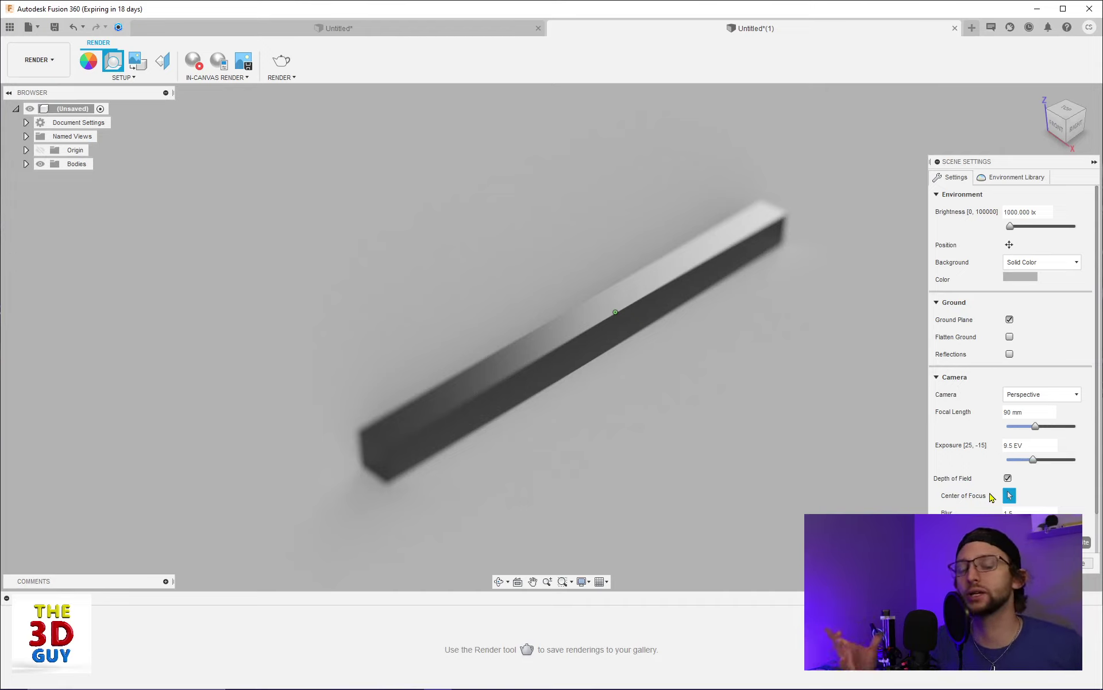
Step: Close the Scene Settings panel so the depth-of-field render of the bar fills the view
left_click(1096, 568)
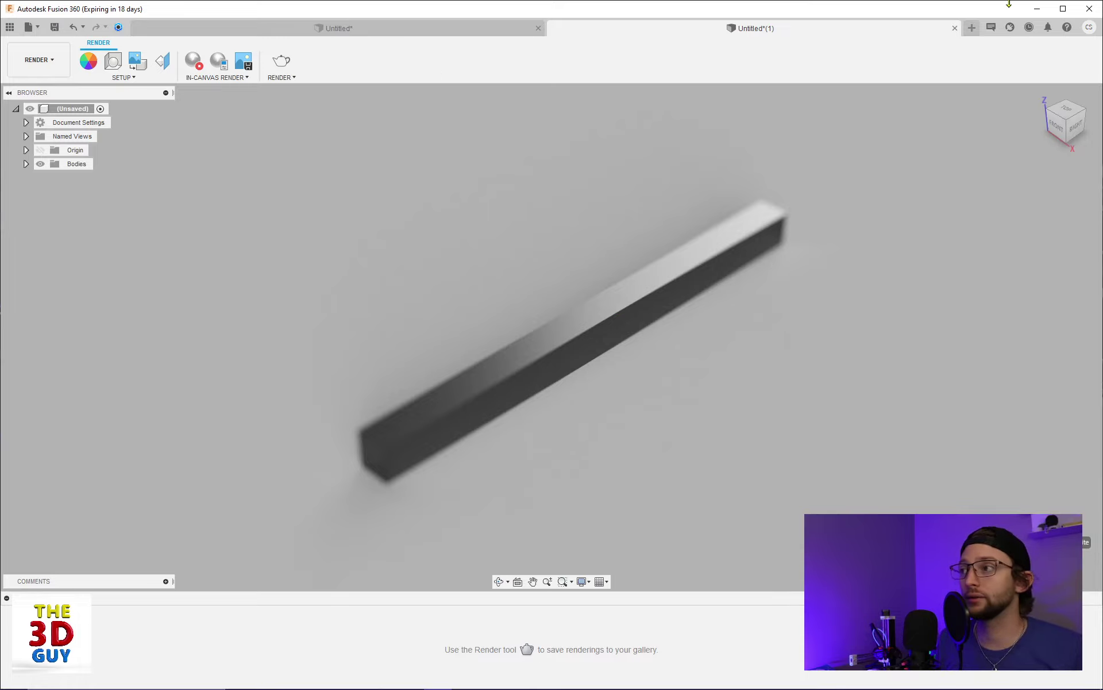